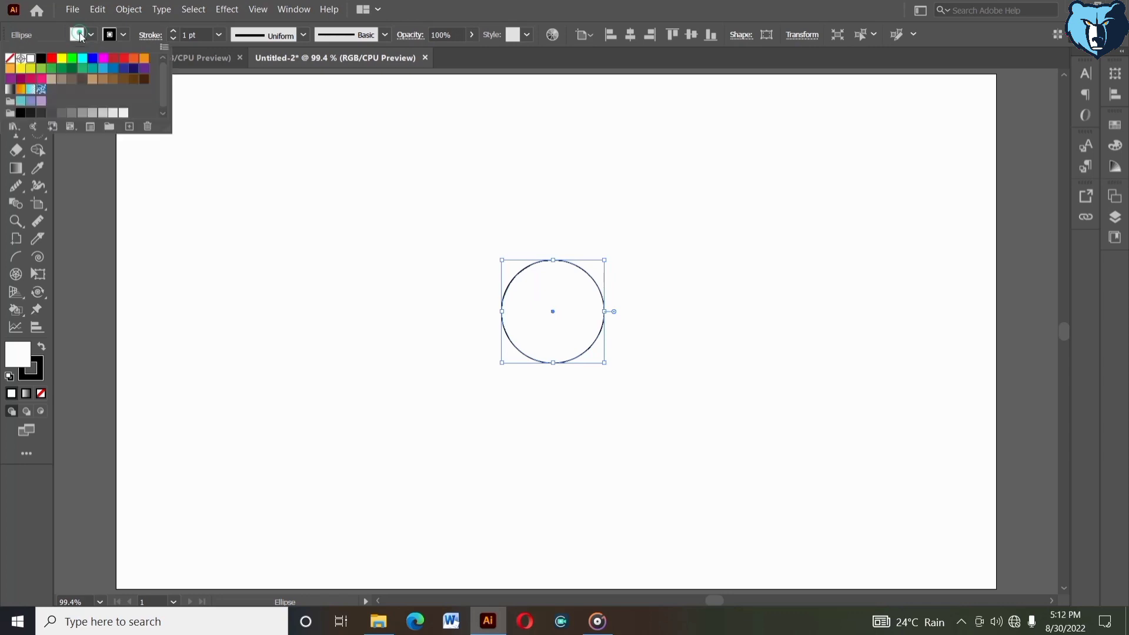
Step: Remove the fill from the circle and deselect it
left_click(10, 58)
left_click(192, 226)
left_click(16, 80)
left_click(124, 196)
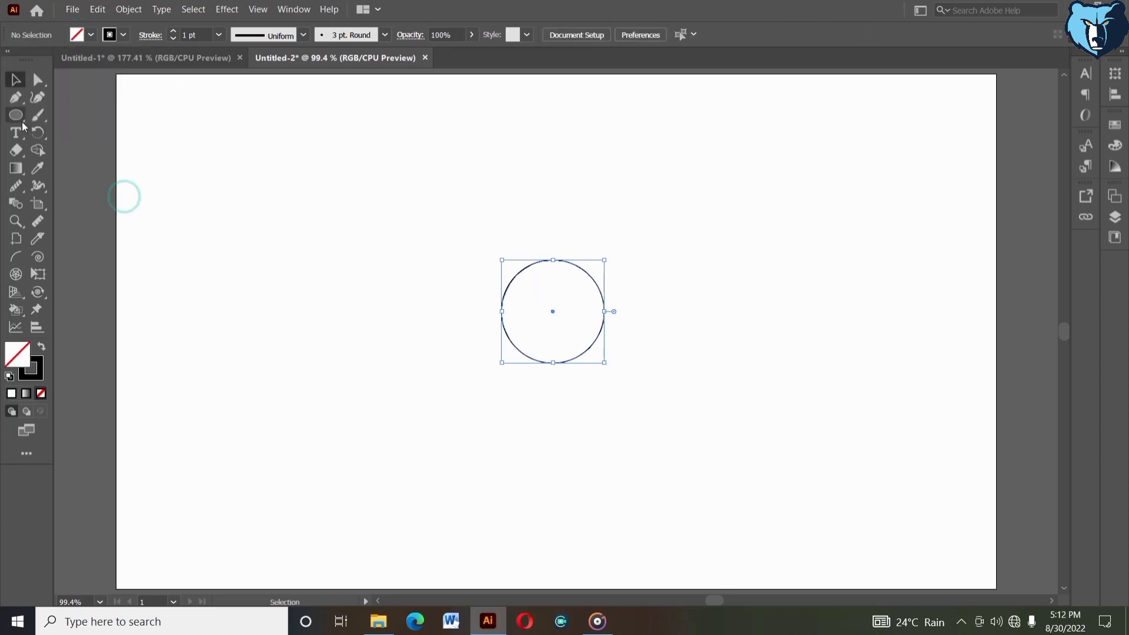
Step: Draw a second, slightly larger unfilled circle outward from the first circle's centre
left_click(18, 117)
left_click_drag(553, 310, 614, 321)
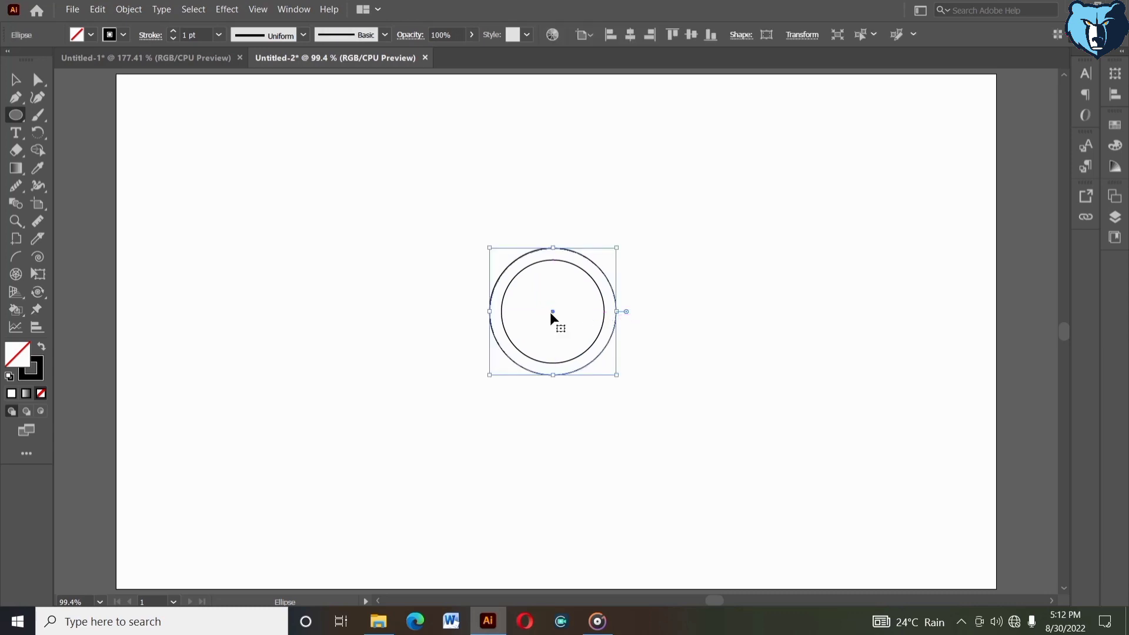
left_click(15, 81)
left_click(193, 255)
Step: Draw a third concentric circle about 70 mm in diameter around the others and centre-align all three circles
left_click(17, 112)
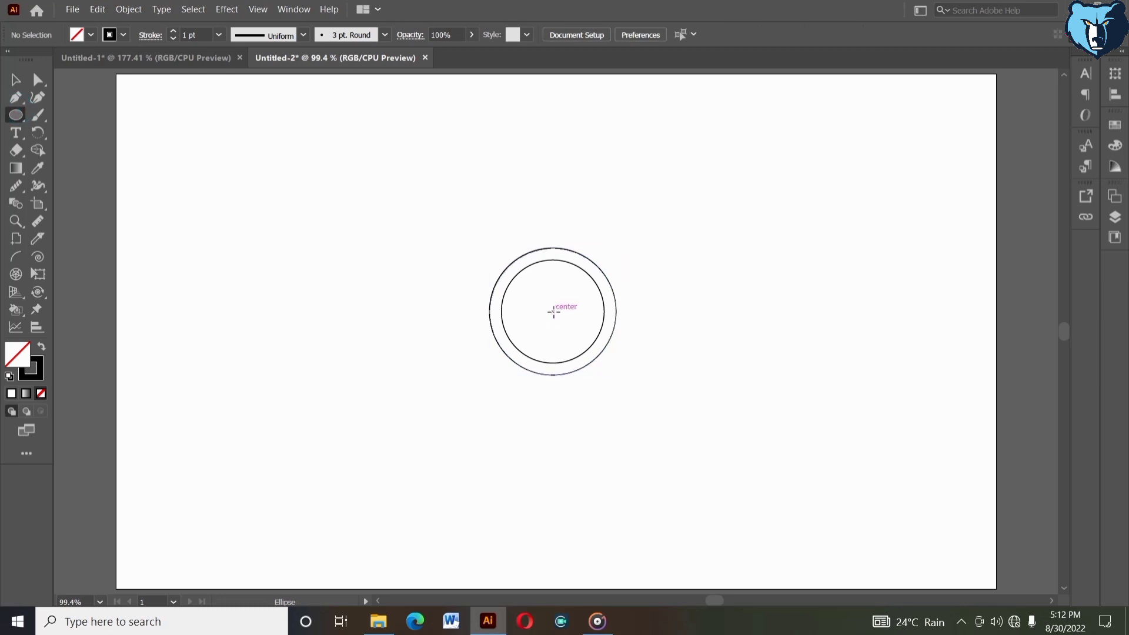
left_click_drag(553, 311, 645, 346)
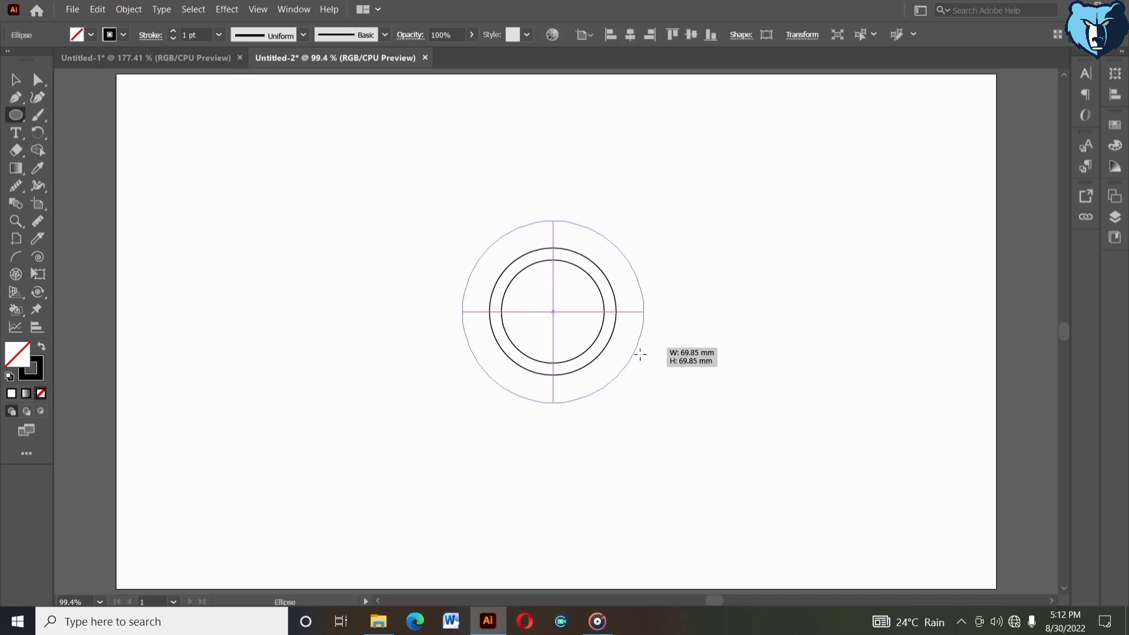
key("v")
left_click(318, 176)
left_click_drag(375, 184, 742, 462)
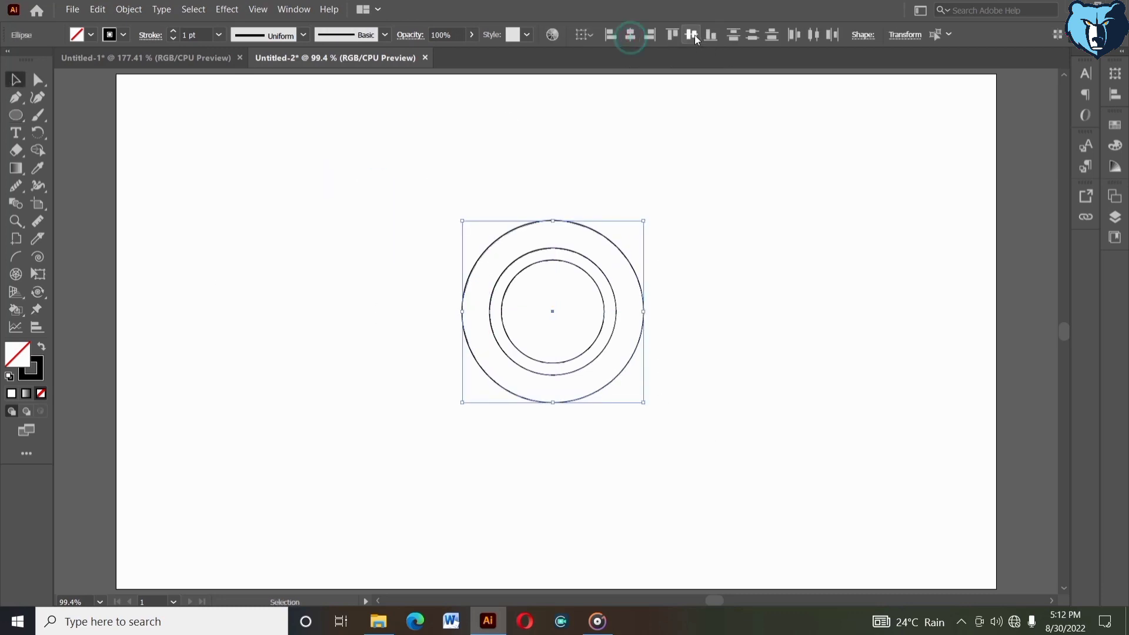
left_click(718, 259)
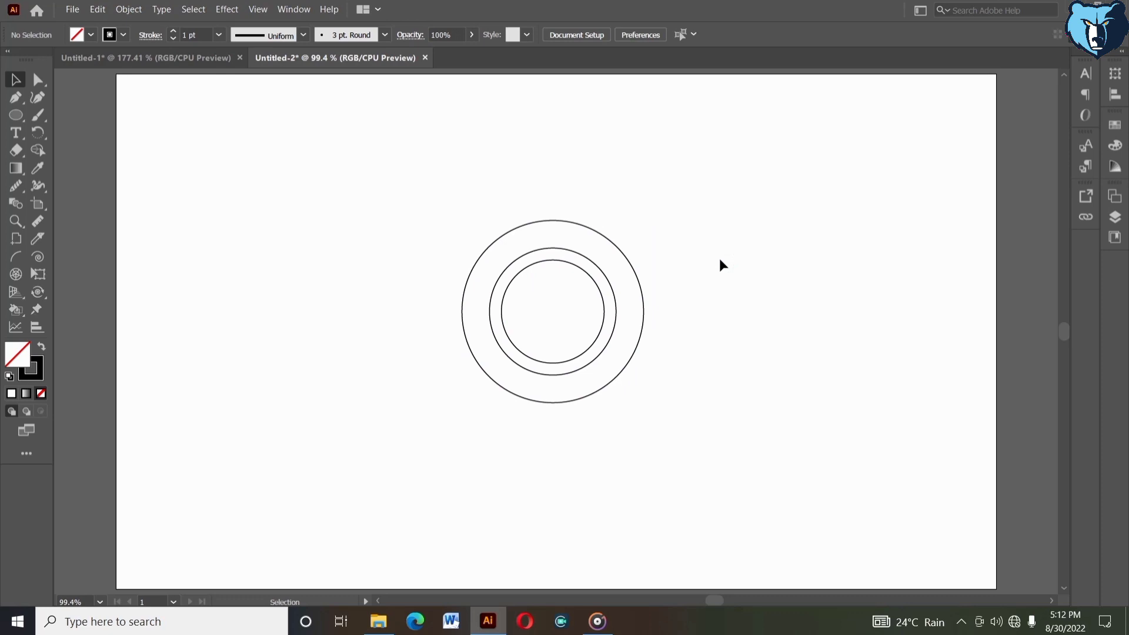
Step: Draw a long vertical line just to the left of the outer circle, extending above and below it
left_click_drag(10, 120, 57, 188)
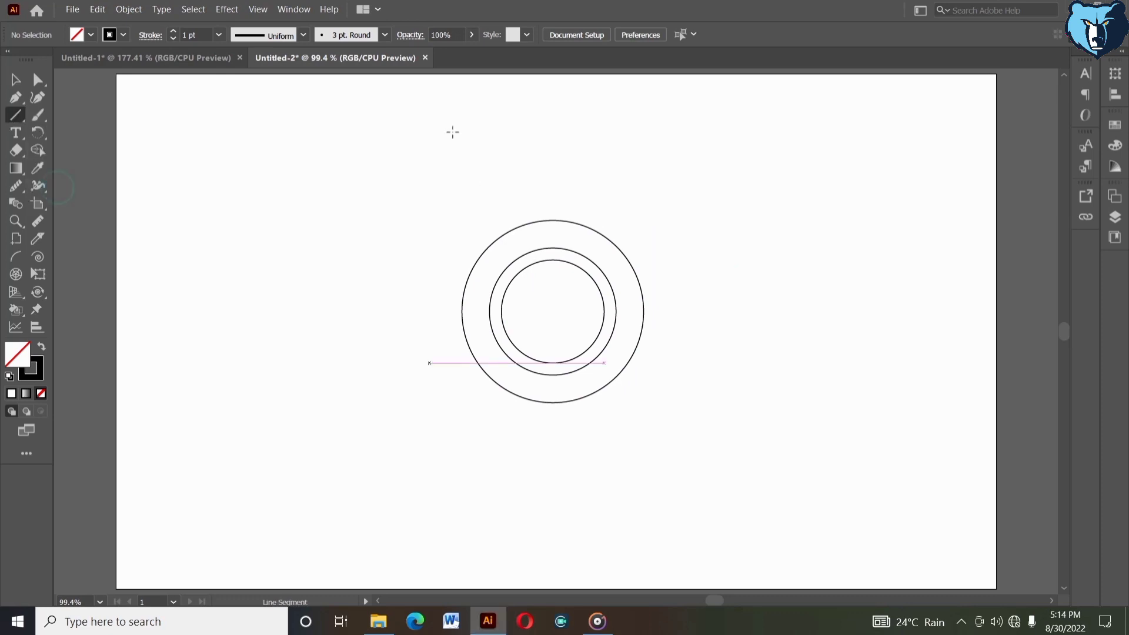
left_click_drag(446, 119, 437, 242)
left_click_drag(422, 470, 427, 557)
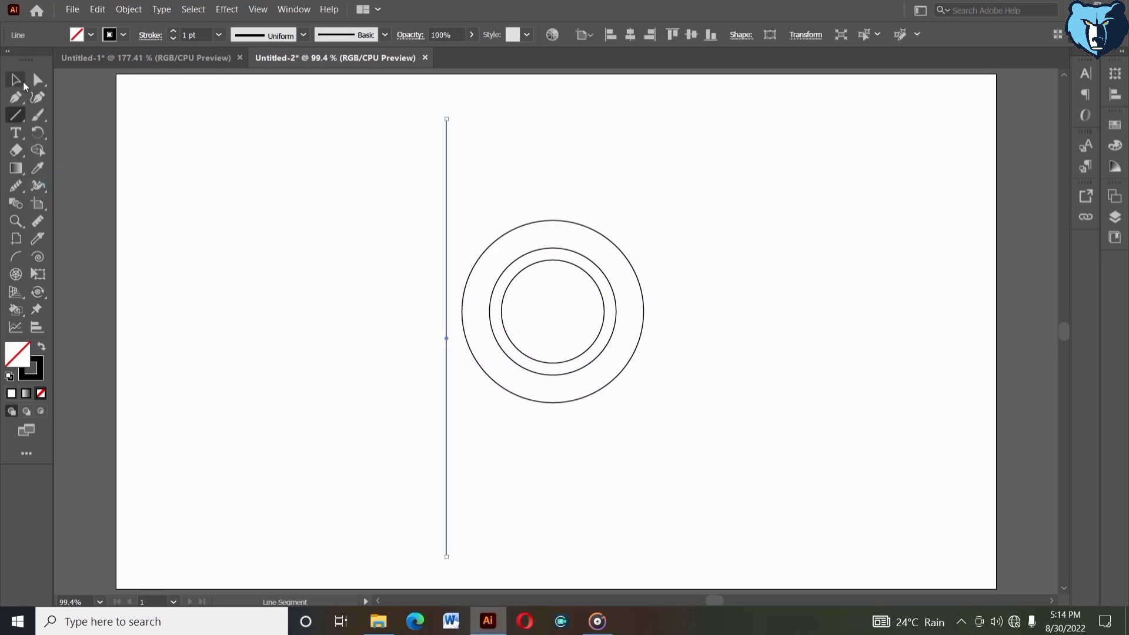
Step: Align the vertical line to the outer circle's left edge and centre it vertically, using the circle as key object
left_click(23, 82)
left_click_drag(424, 269, 464, 297)
left_click(464, 296)
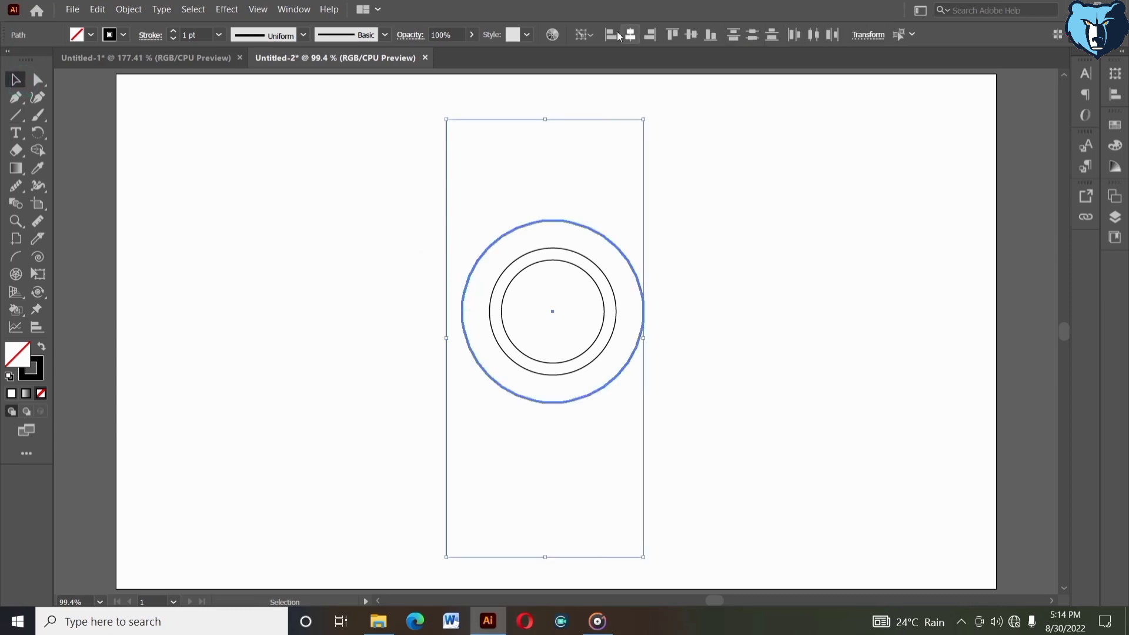
left_click(611, 34)
left_click(691, 34)
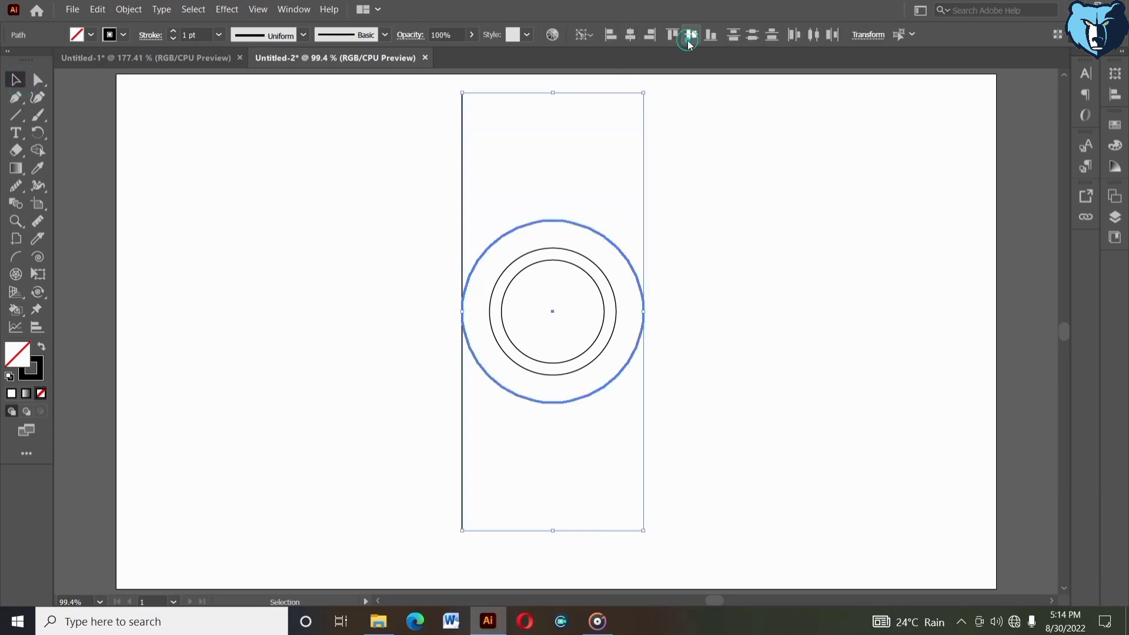
left_click(699, 180)
Step: Make two copies of the vertical line and align the nearer copy to the middle circle's left edge
left_click_drag(463, 172, 502, 174)
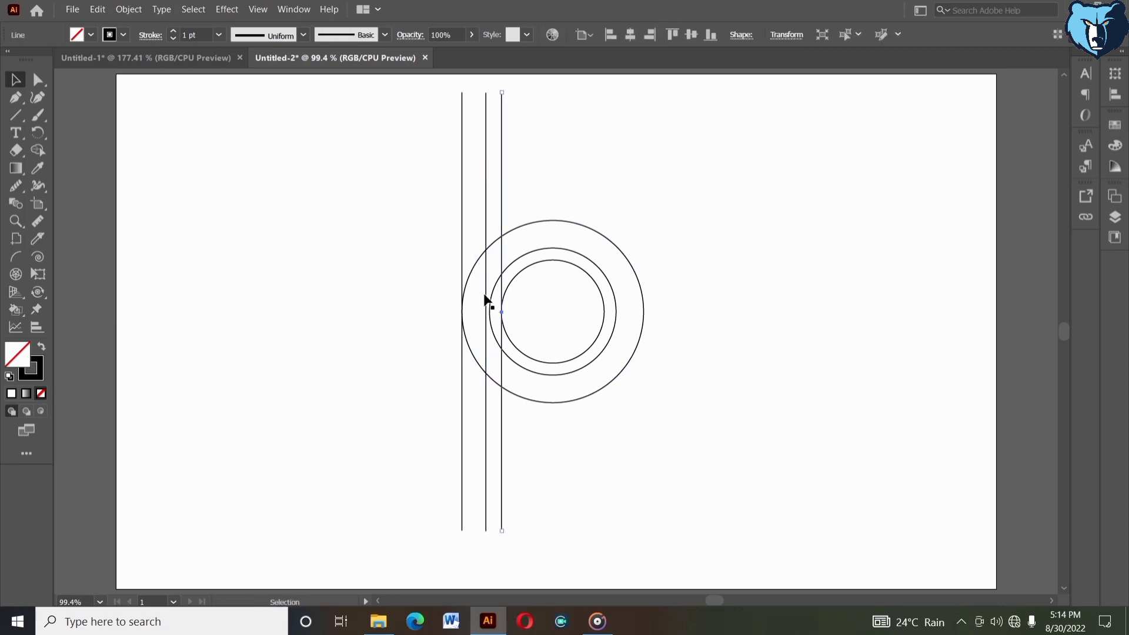
left_click(492, 306)
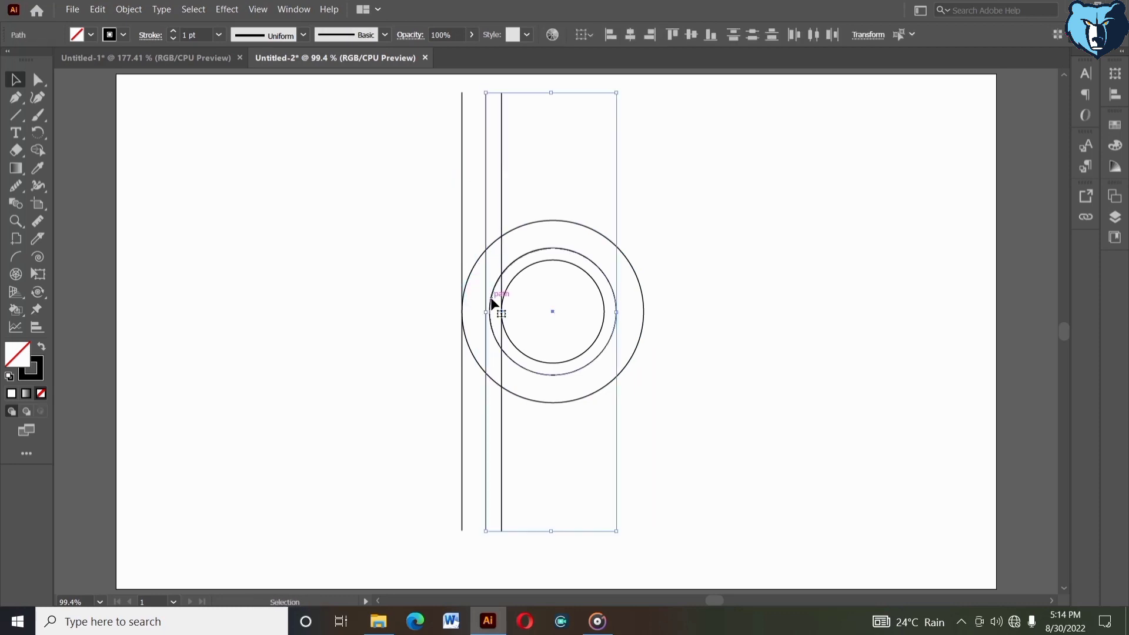
left_click(611, 36)
left_click(737, 192)
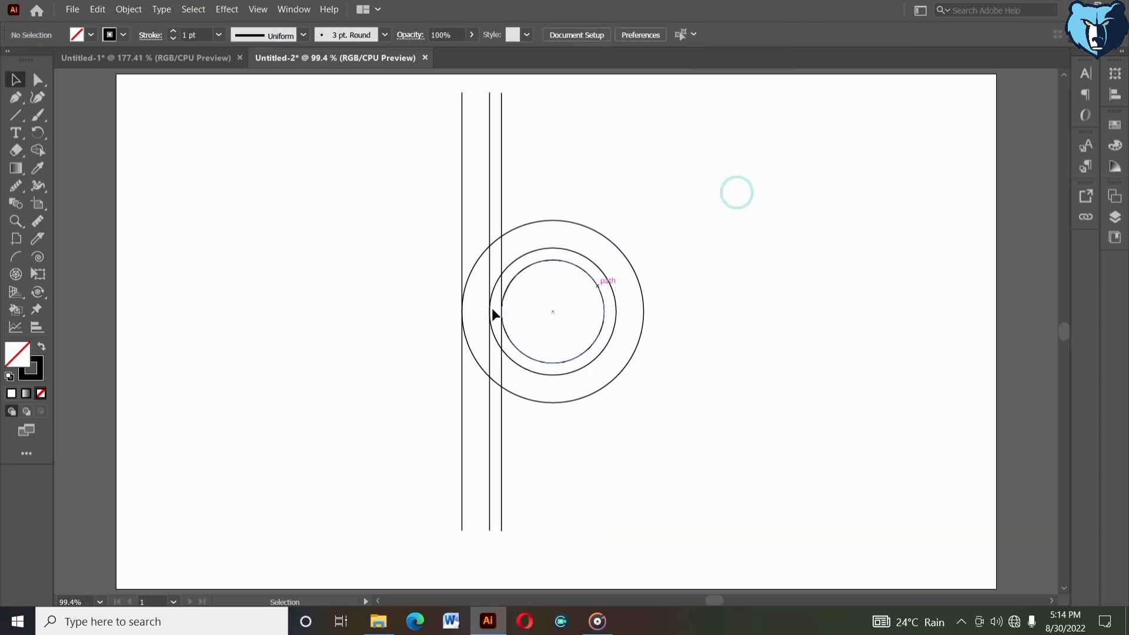
Step: Align the third vertical line to the inner circle's left edge, using the inner circle as key object
mouse_move(492, 299)
left_mouse_down()
mouse_move(511, 312)
mouse_move(496, 306)
left_mouse_up()
key("ctrl+z")
left_click(521, 301)
left_click(511, 284)
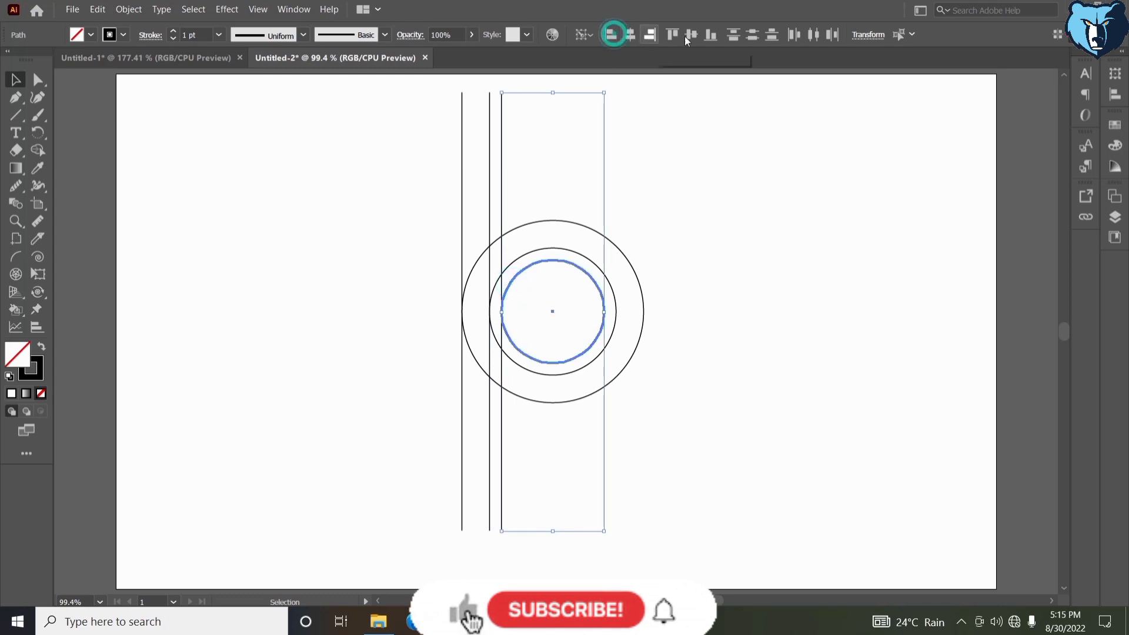
left_click(693, 138)
Step: Copy the first two vertical lines so the pair starts at the third line, and delete the overlapping duplicate
left_click_drag(446, 114, 529, 152)
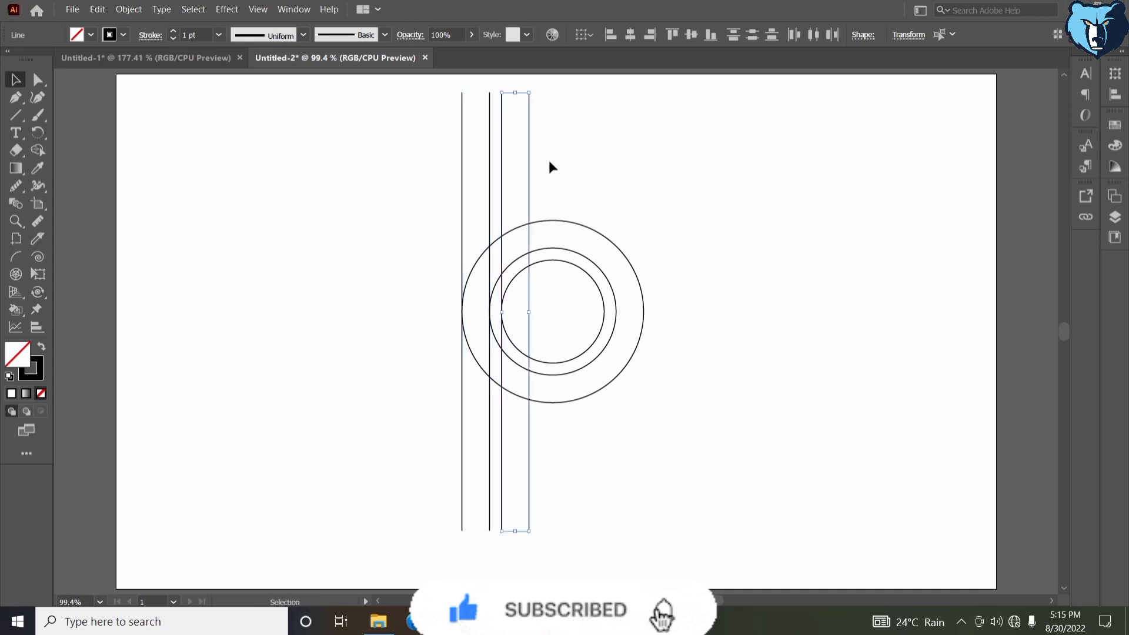
left_click(549, 162)
left_click(503, 140)
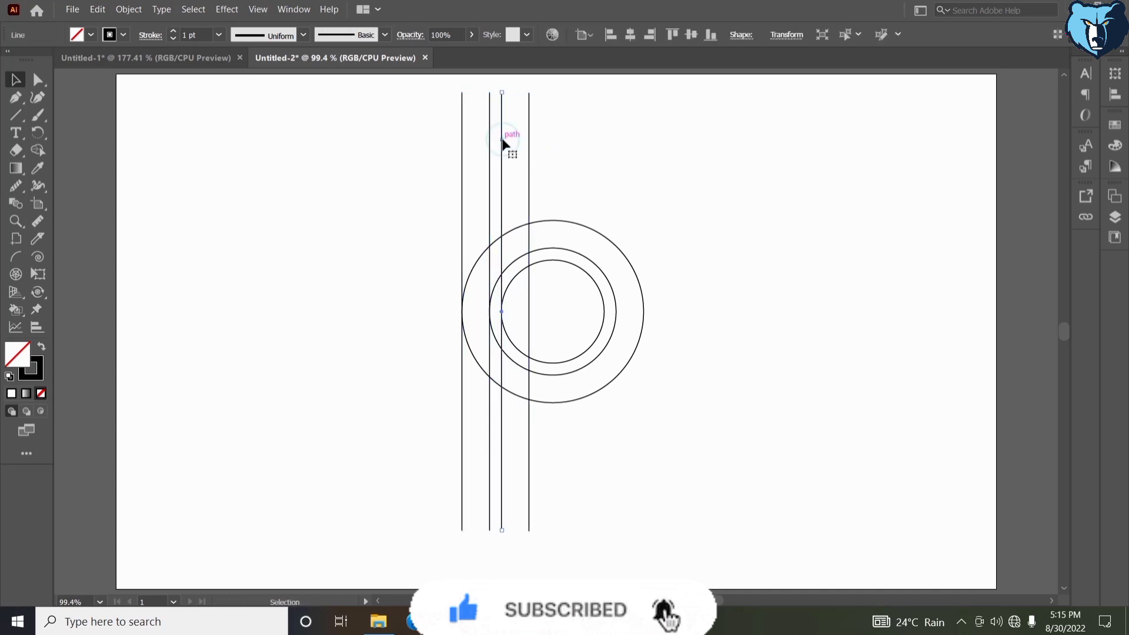
left_click(549, 159)
Step: Group the four vertical lines
left_click_drag(406, 108, 610, 180)
right_click(610, 180)
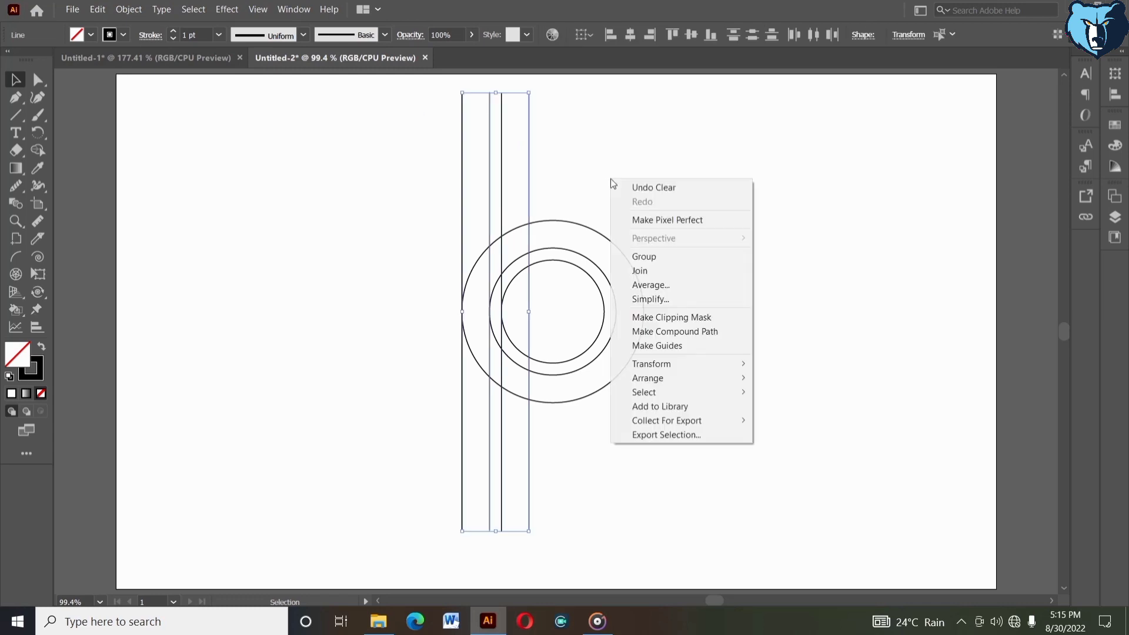
left_click(641, 256)
left_click(657, 215)
Step: Centre the vertical line group horizontally and vertically on the outer circle as key object
left_click_drag(609, 272, 618, 244)
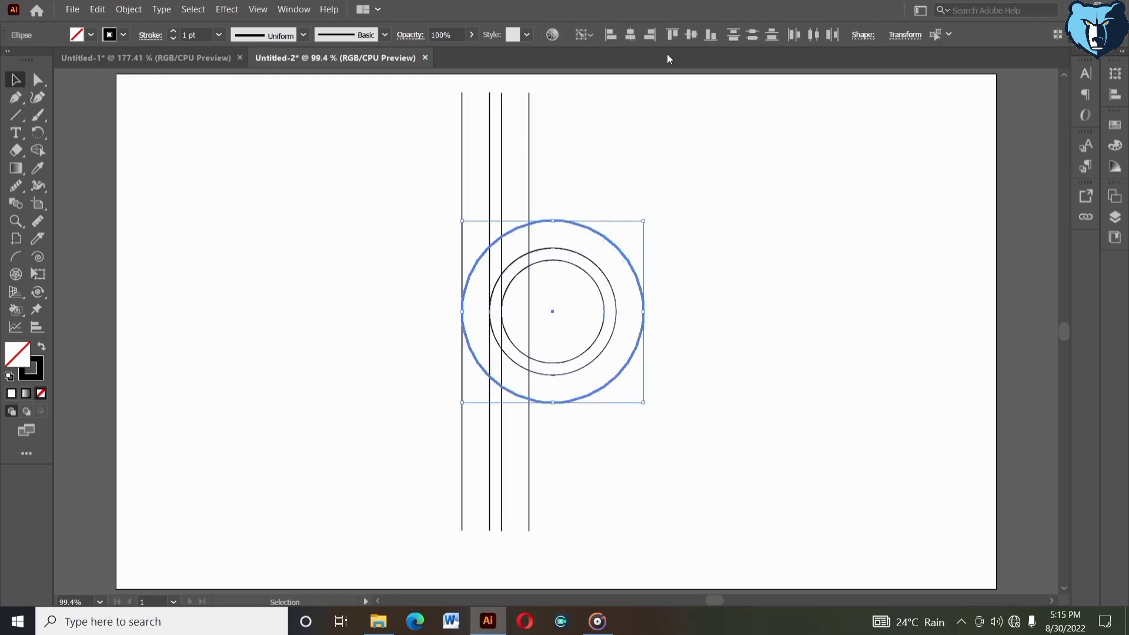
left_click(687, 142)
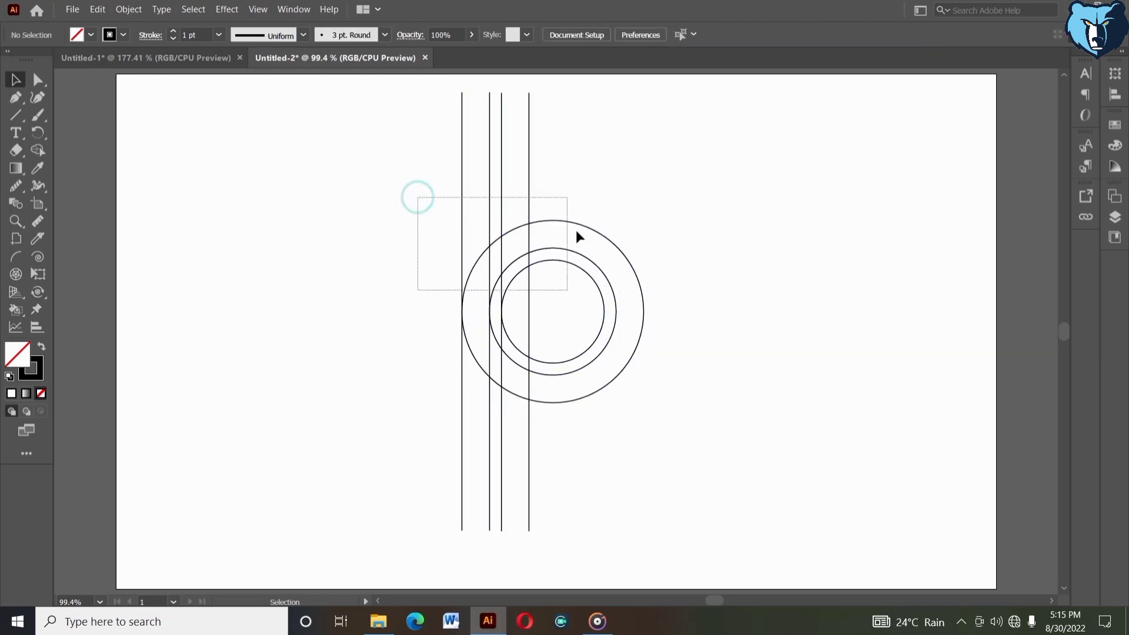
left_click_drag(576, 231, 577, 224)
left_click(630, 41)
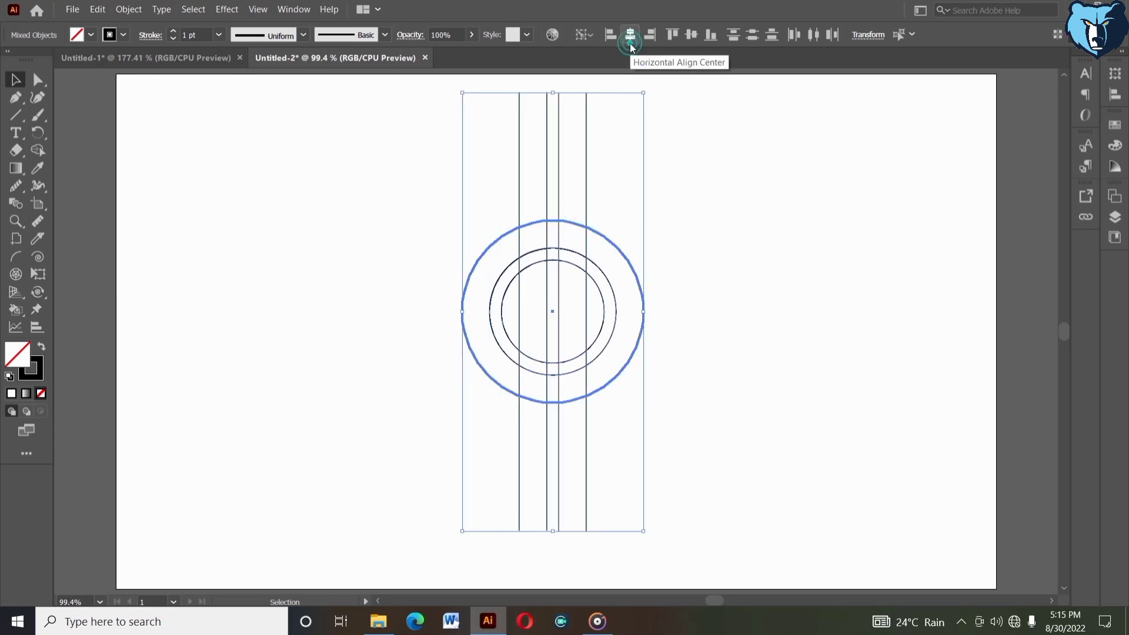
left_click(692, 34)
left_click(764, 338)
Step: Ungroup the vertical lines and place a copy of the left three beside the outer circle's left edge
left_click(585, 137)
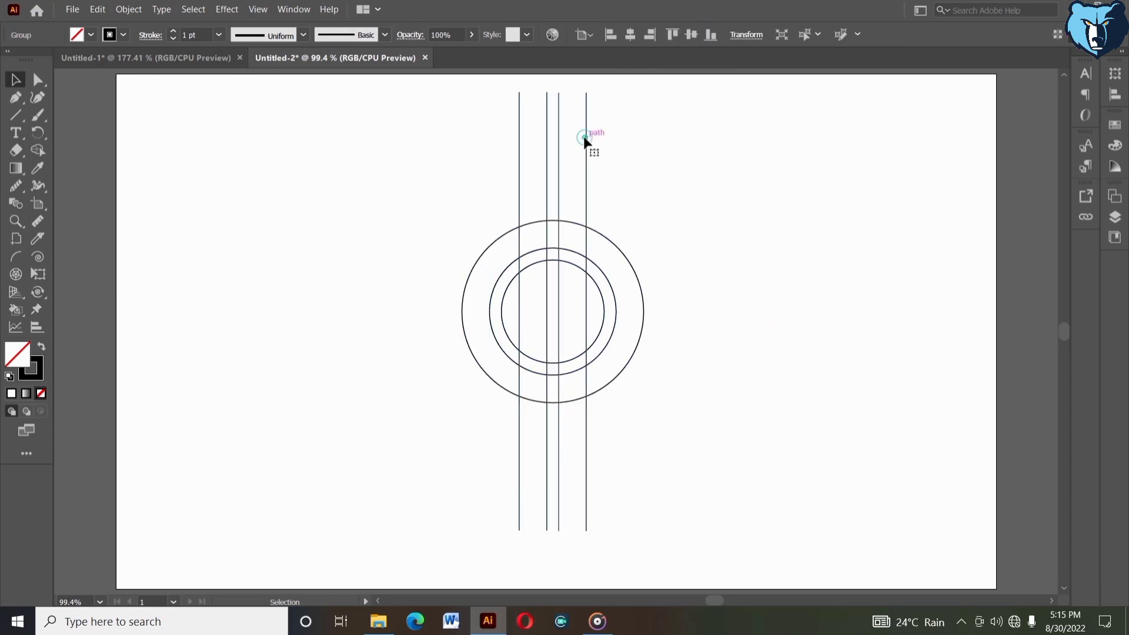
right_click(584, 137)
left_click(617, 245)
left_click(653, 228)
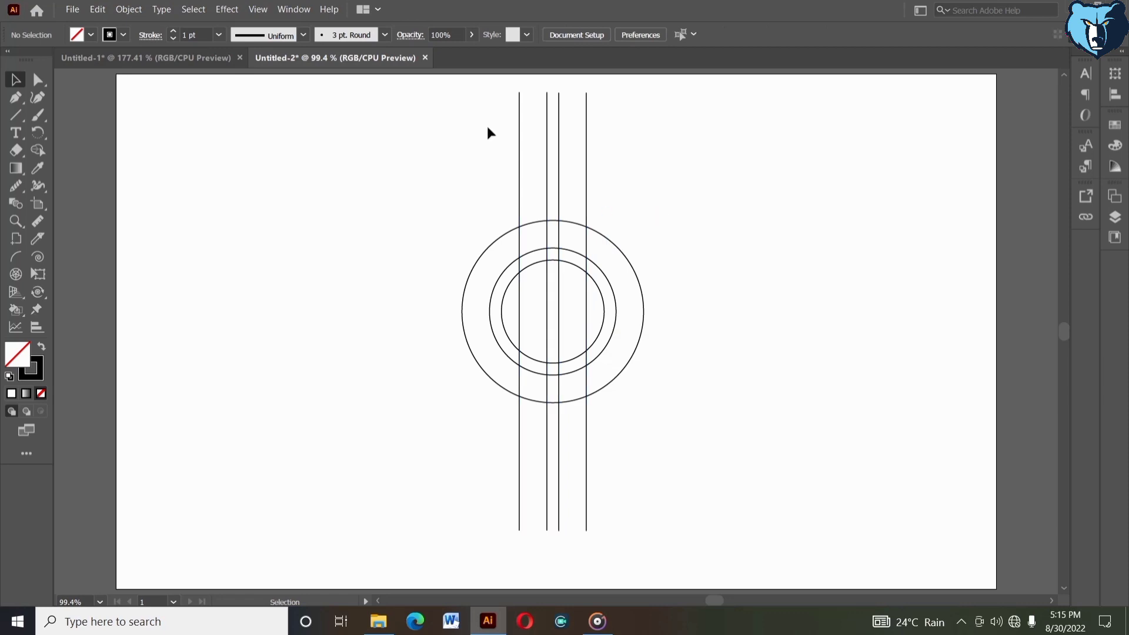
left_click_drag(478, 109, 432, 183)
left_click(642, 192)
Step: Group the four vertical lines running through the circles again
left_click_drag(612, 161, 638, 158)
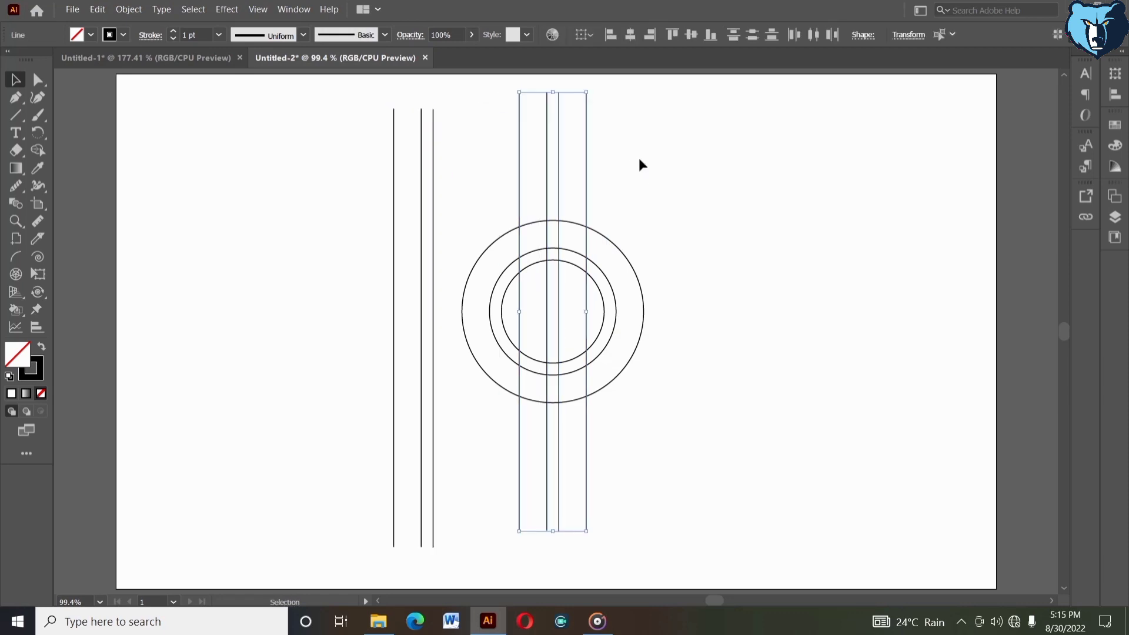
right_click(640, 160)
left_click(668, 238)
left_click(668, 238)
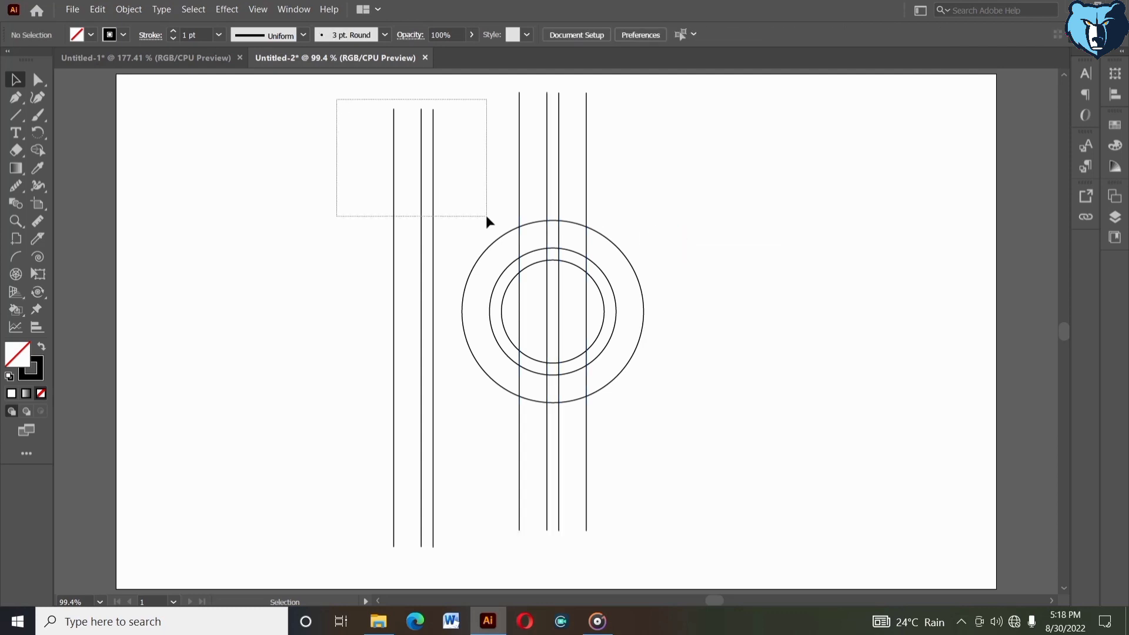
Step: Rotate the three copied vertical lines by -45°
left_click_drag(487, 216, 487, 216)
right_click(423, 120)
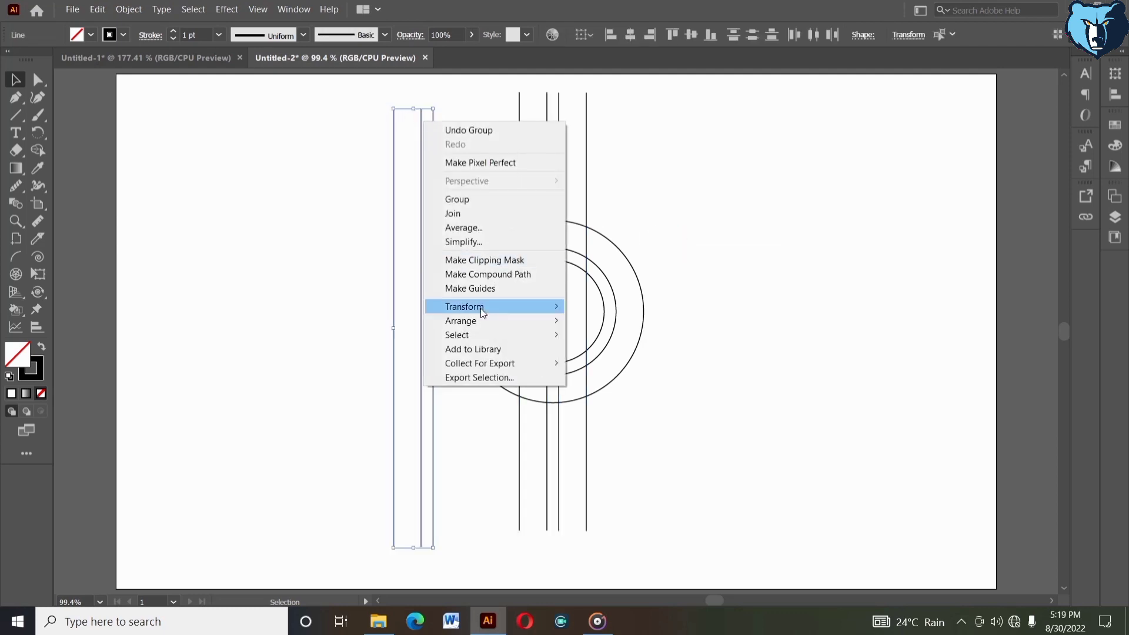
mouse_move(481, 313)
left_click(598, 339)
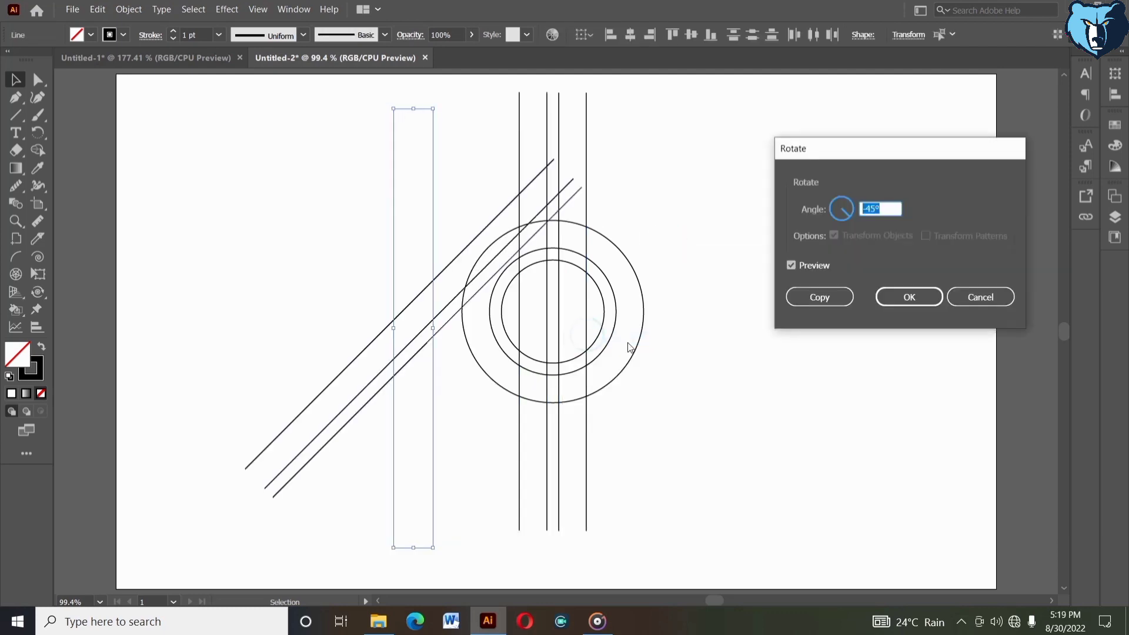
left_click(891, 300)
right_click(682, 158)
left_click(655, 191)
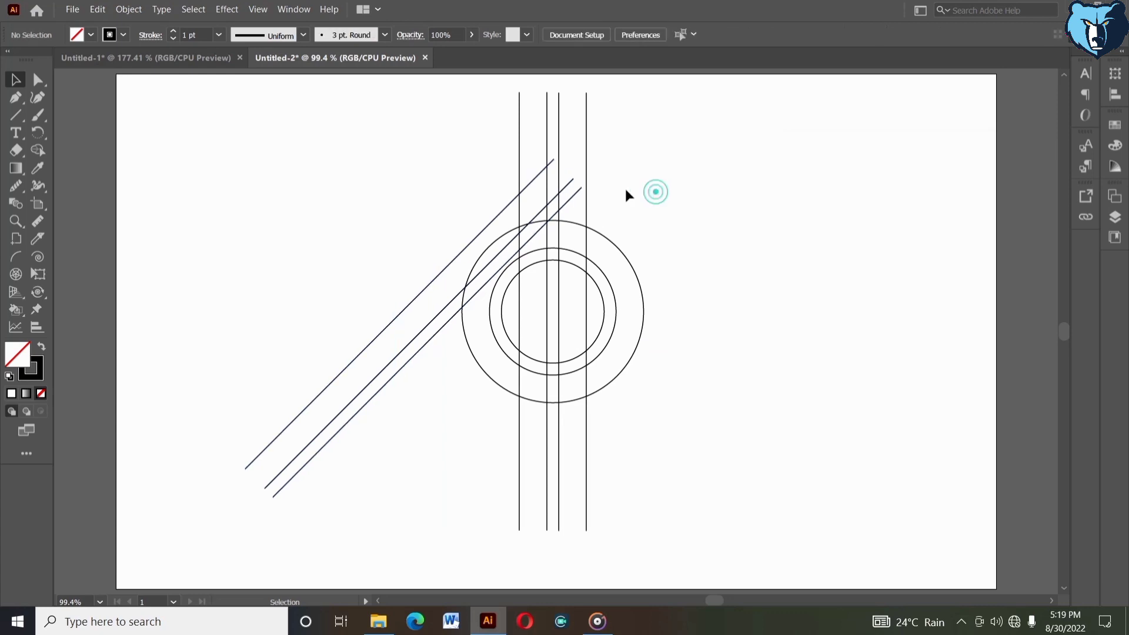
Step: Move the three diagonal lines left until they are clear of the circles and the vertical lines
left_click_drag(337, 254, 417, 433)
key("shift+Left")
key("shift+Left")
key("shift+Left")
key("shift+Left")
key("shift+Left")
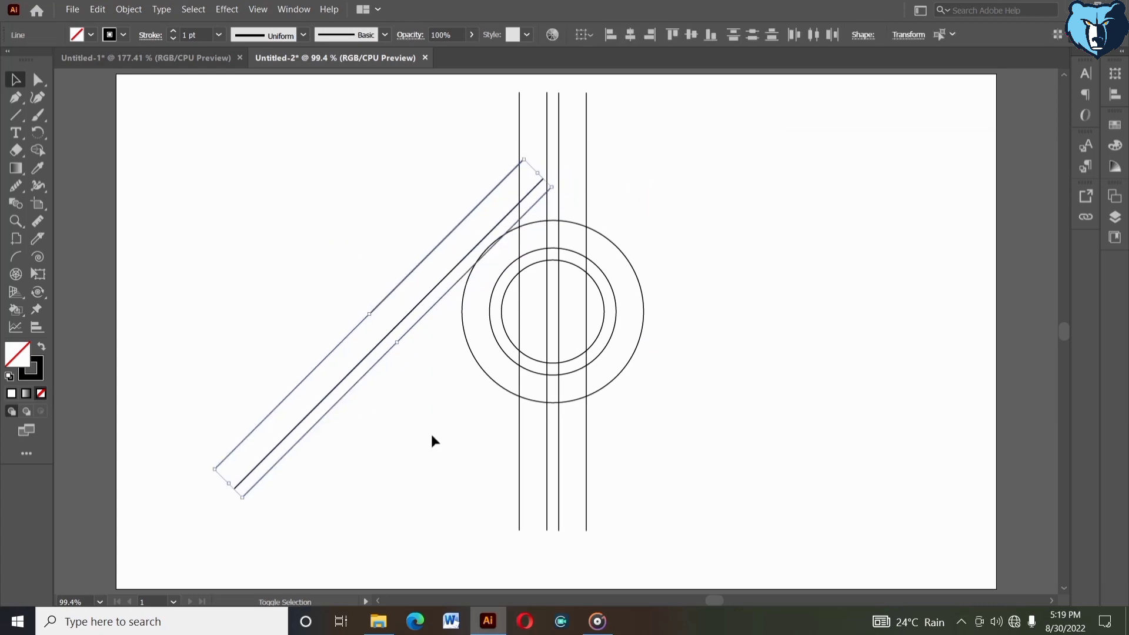
key("shift+Left")
key("shift+Left")
key("shift+Left")
left_click(624, 145)
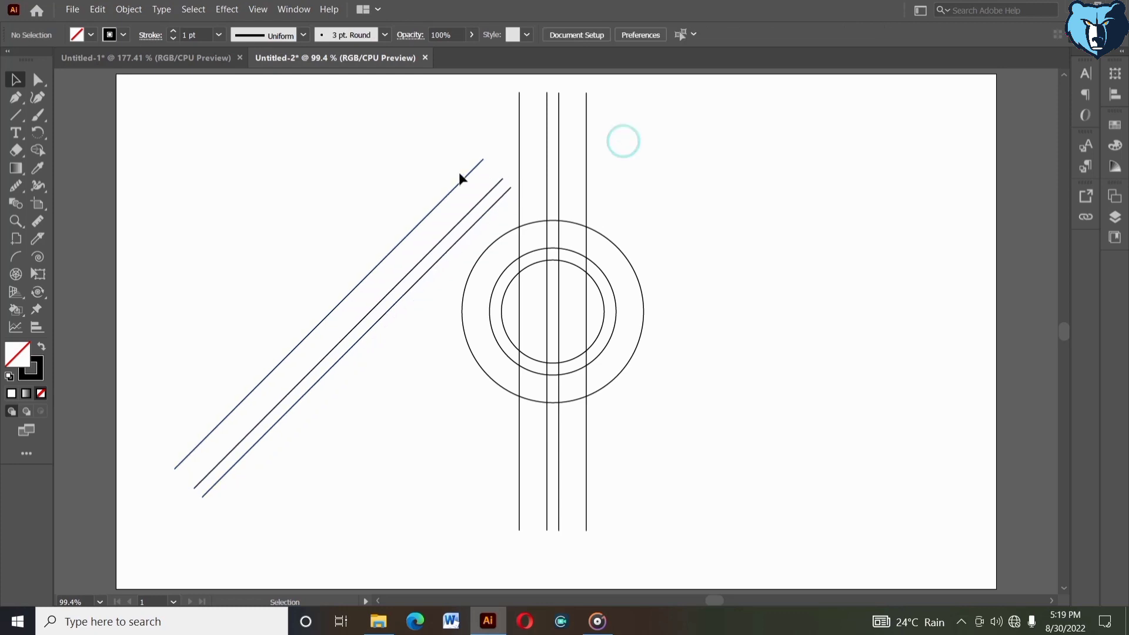
Step: Reflect a copy of the upper two diagonal lines so it crosses the originals in the opposite direction
left_click_drag(458, 169, 486, 202)
right_click(487, 200)
mouse_move(541, 384)
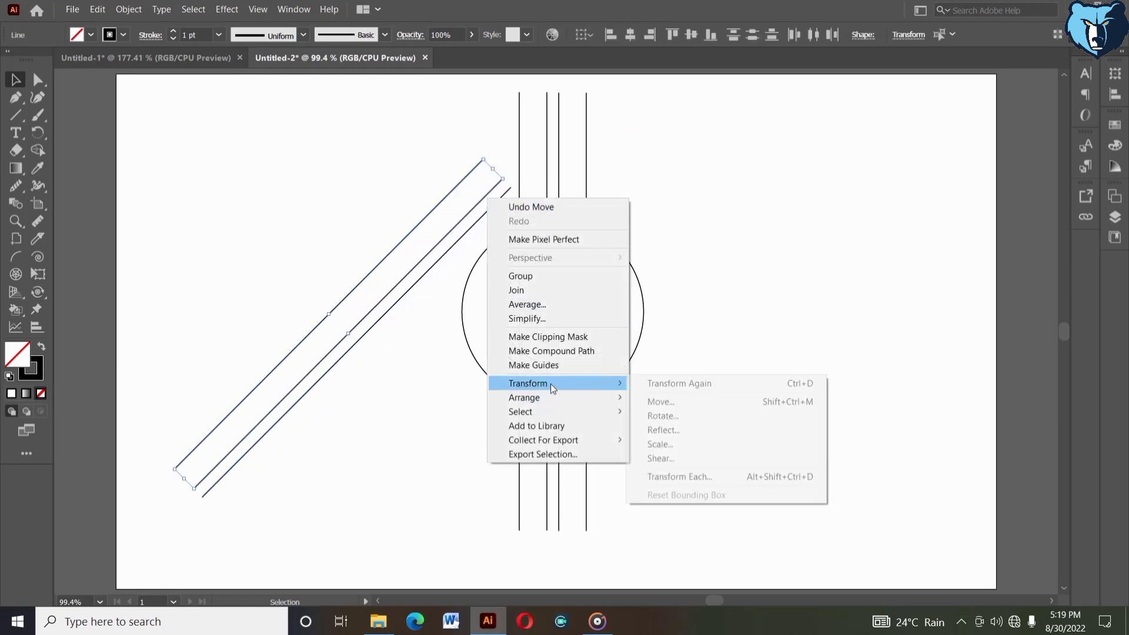
left_click(652, 428)
left_click(512, 401)
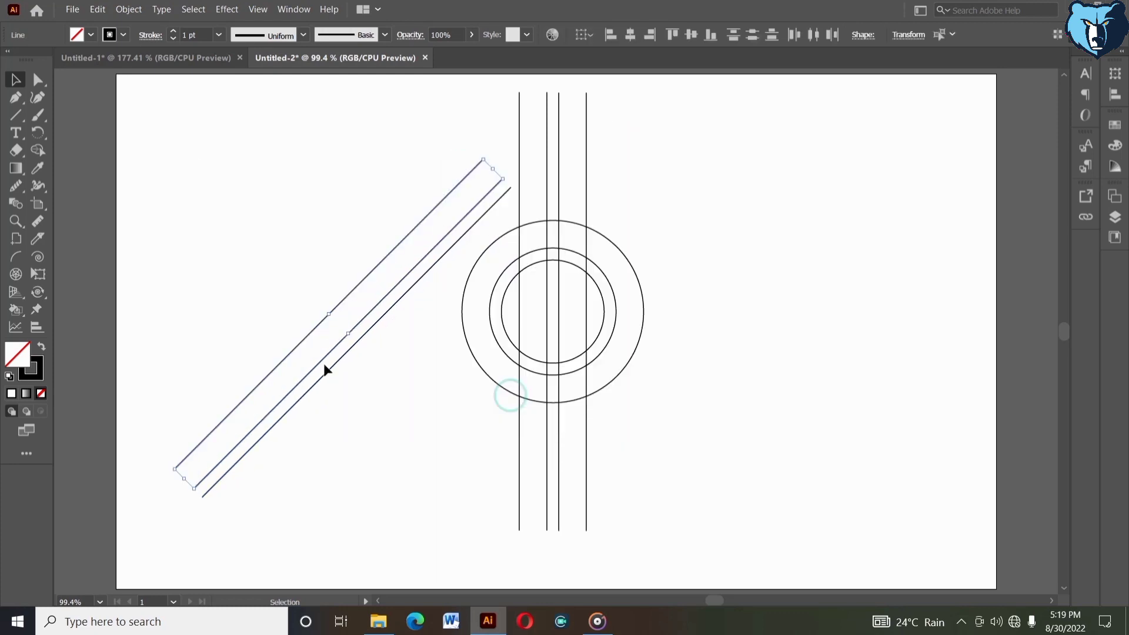
Step: Group the three original diagonal lines and centre the group horizontally and vertically on the outer circle
right_click(313, 410)
left_click(346, 226)
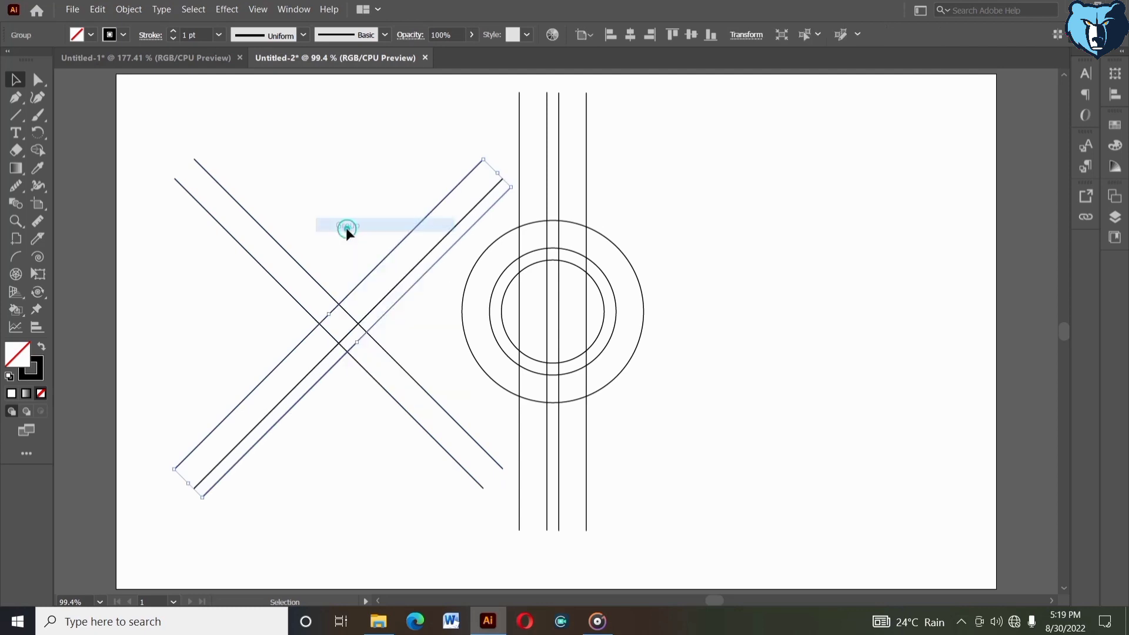
left_click_drag(360, 216, 503, 341)
left_click(494, 239)
left_click_drag(344, 199, 502, 314)
left_click(482, 251)
left_click_drag(370, 192, 504, 302)
left_click(496, 238)
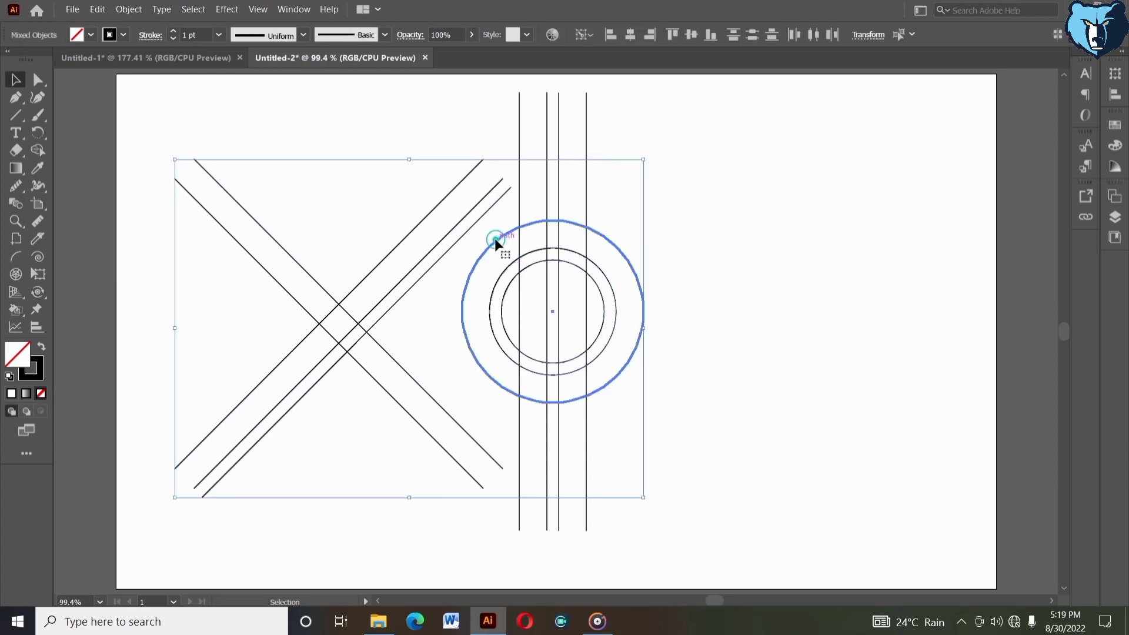
left_click(630, 36)
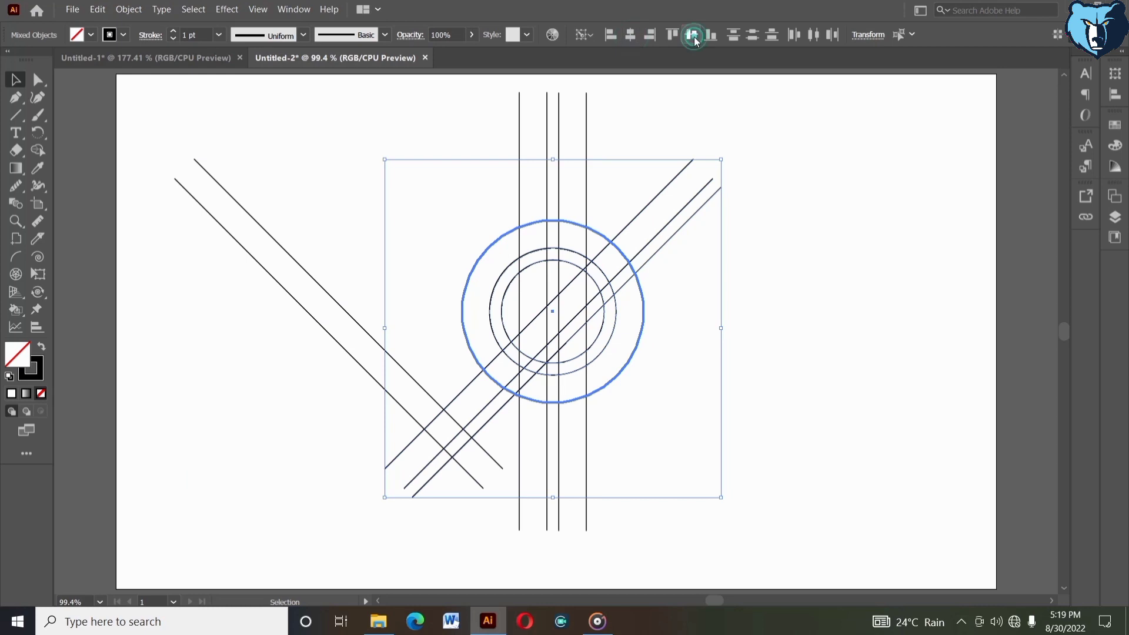
left_click(692, 35)
left_click(822, 315)
left_click(397, 361)
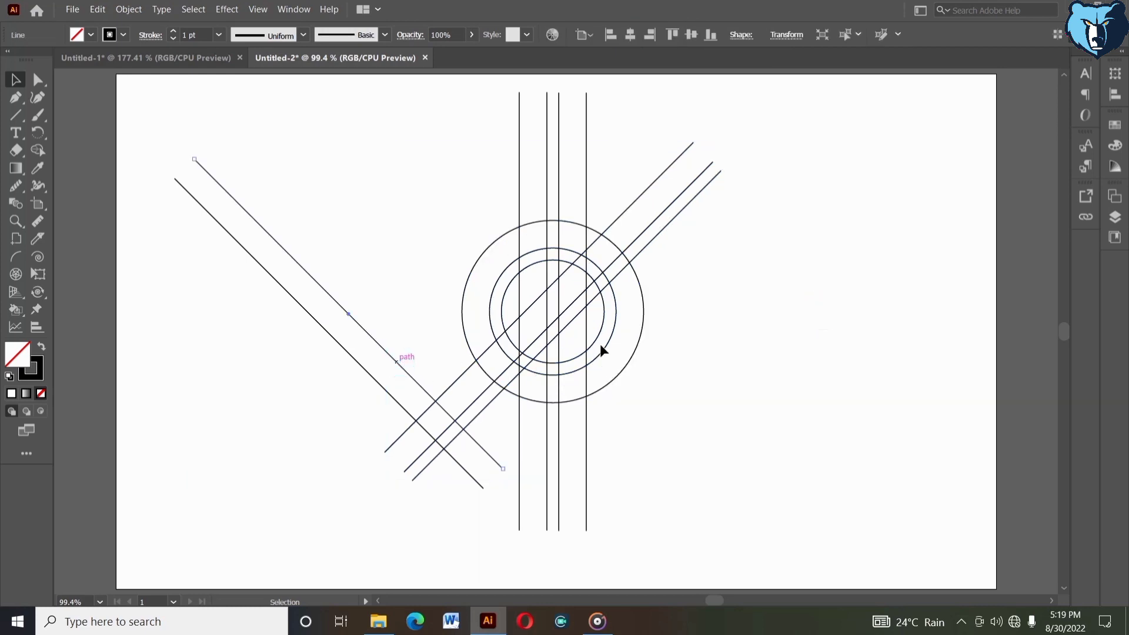
left_click(601, 294, "shift")
left_click(601, 294)
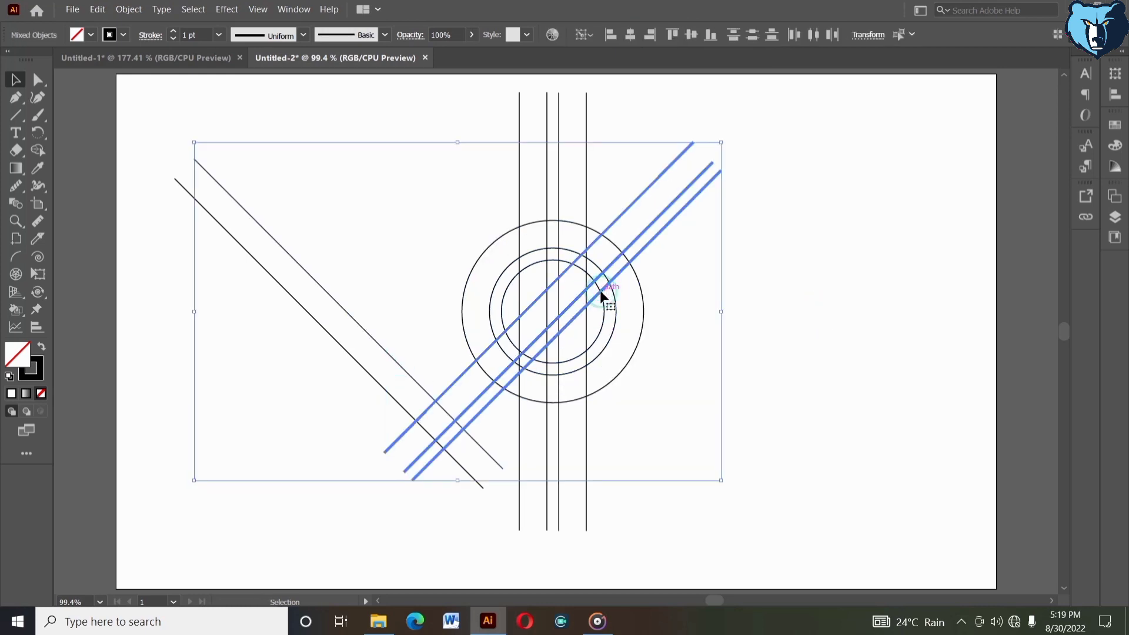
left_click(631, 35)
left_click(890, 344)
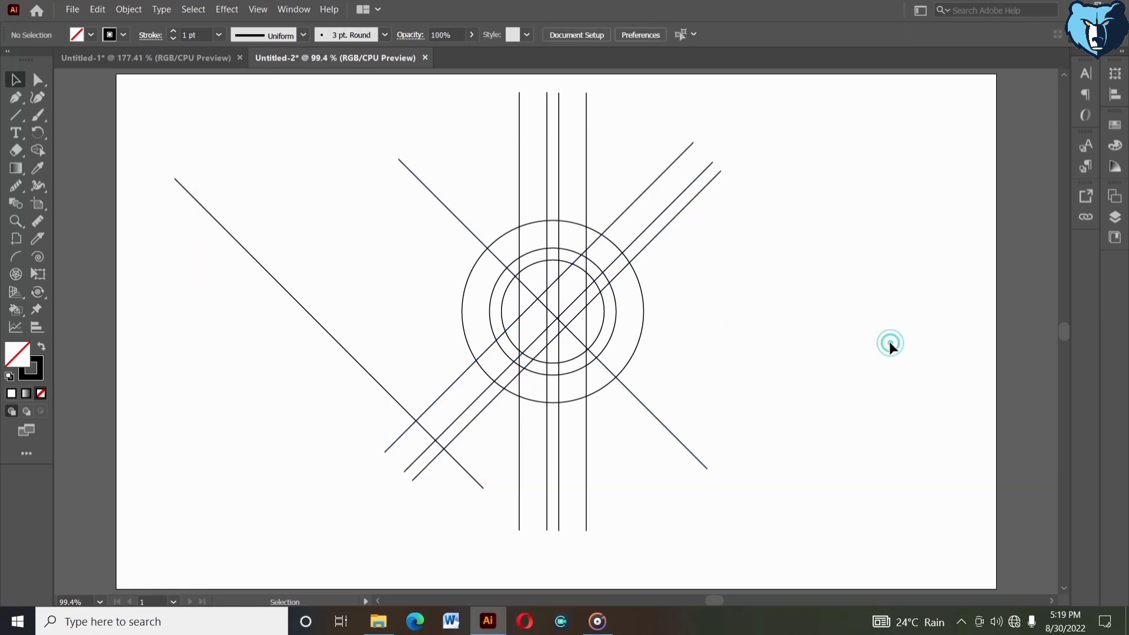
key("ctrl+z")
Step: Group the two reflected diagonal lines and centre the group horizontally and vertically on the outer circle
left_click_drag(344, 271, 300, 344)
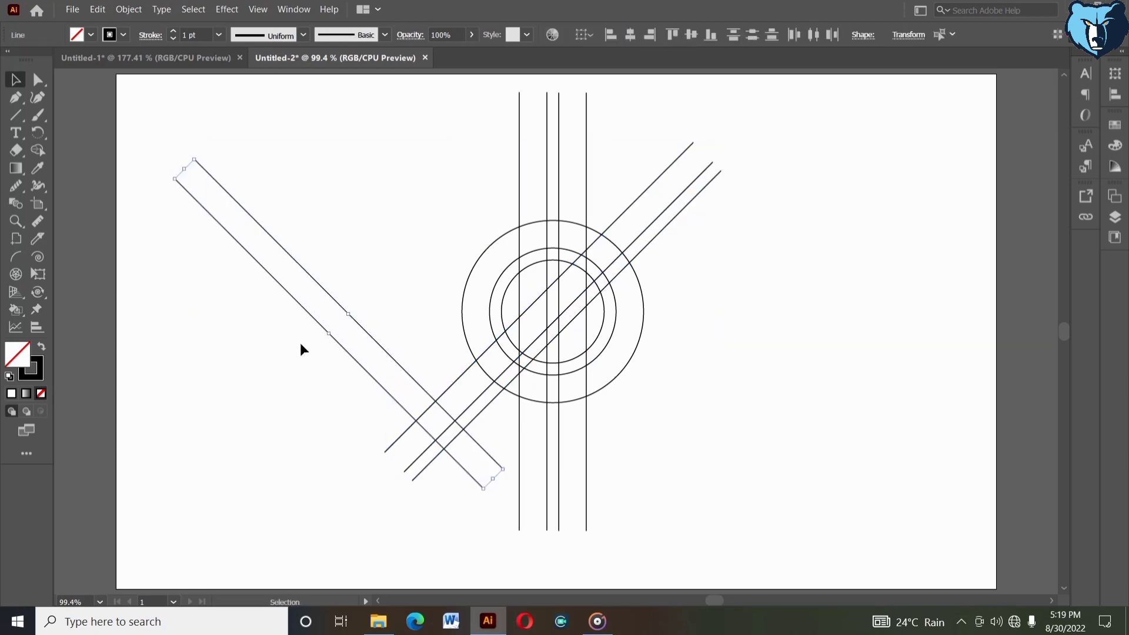
right_click(300, 344)
left_click(331, 158)
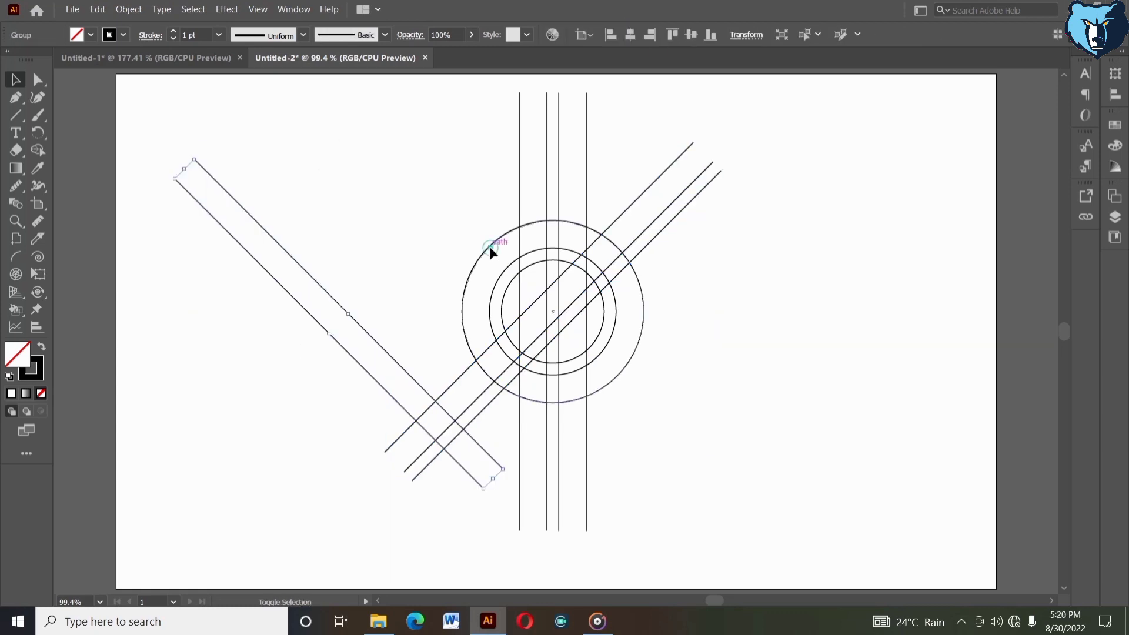
left_click(489, 246, "shift")
left_click(489, 246)
left_click(629, 35)
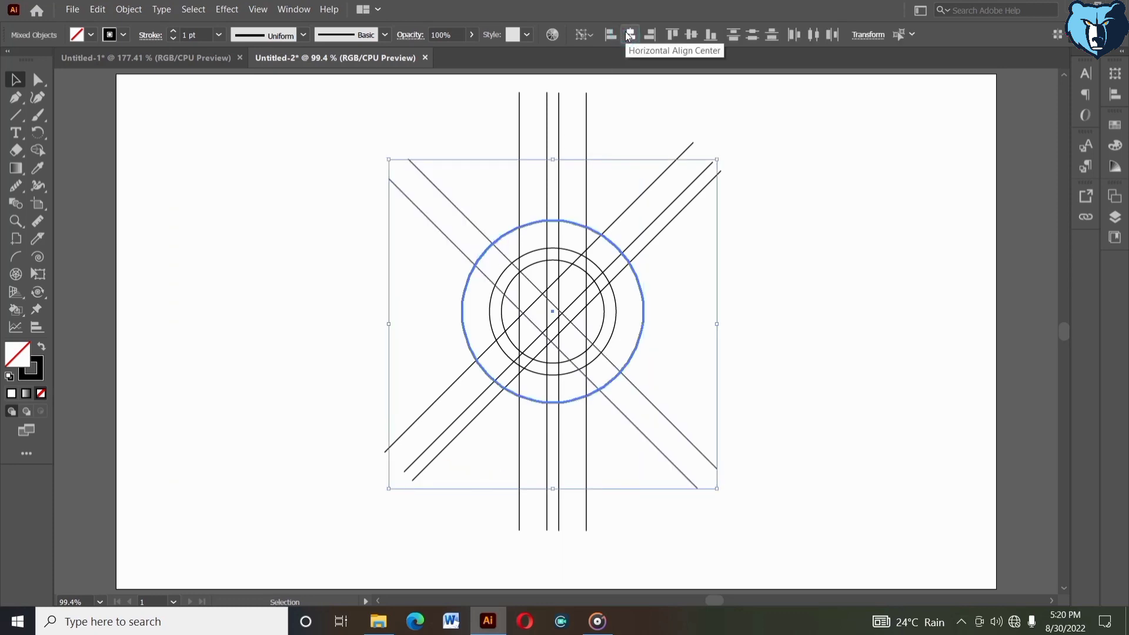
left_click(692, 35)
left_click(782, 398)
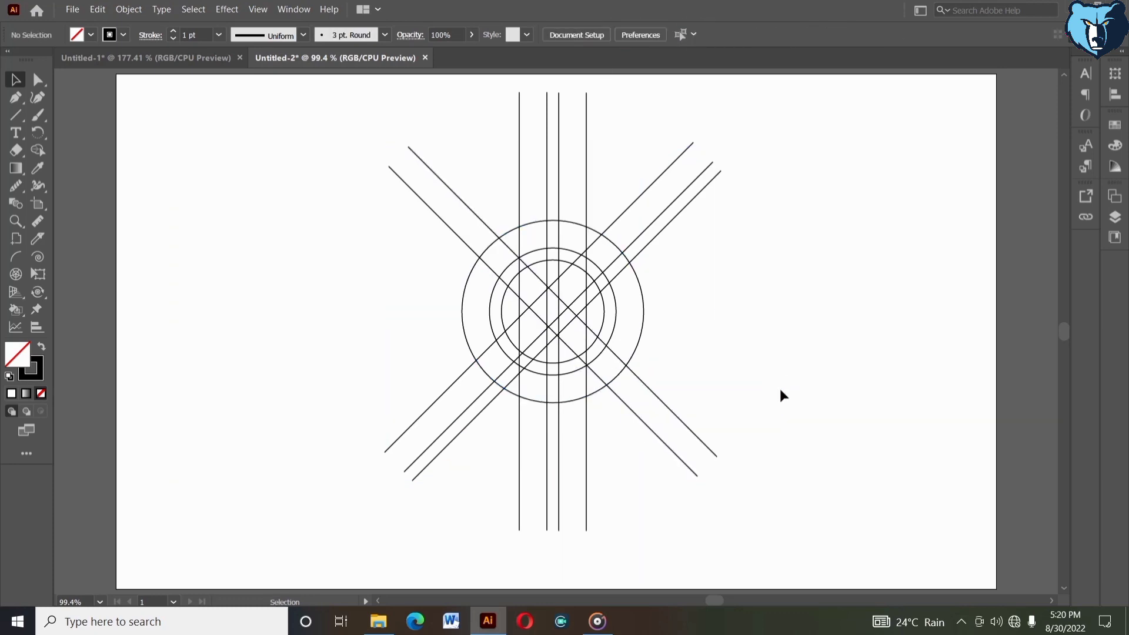
Step: Nudge the group of two diagonal lines right and up until they touch the outer and middle circles on their upper-right side
left_click(676, 421)
key("shift+Right")
key("shift+Right")
key("shift+Right")
key("shift+Right")
key("shift+Right")
key("shift+Right")
key("shift+Right")
key("shift+Right")
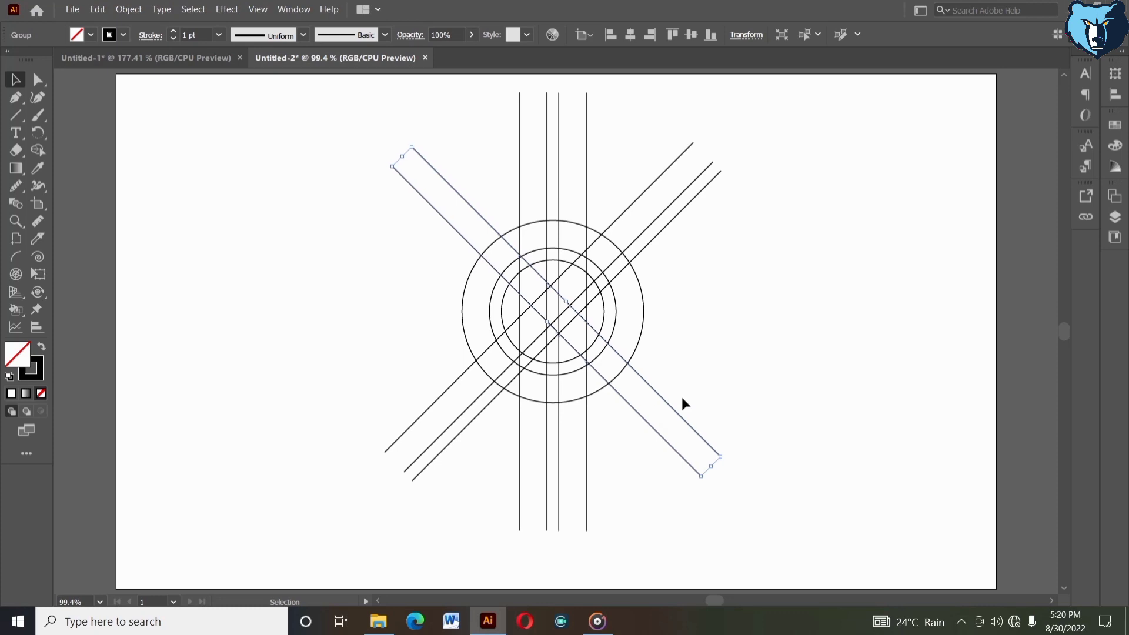
key("Right")
key("Right")
key("Right")
key("Right")
key("Right")
key("Right")
key("Right")
key("Right")
key("Right")
key("Right")
key("Right")
key("Right")
key("Right")
key("Right")
key("Right")
key("Right")
key("Right")
key("Right")
key("Right")
key("Right")
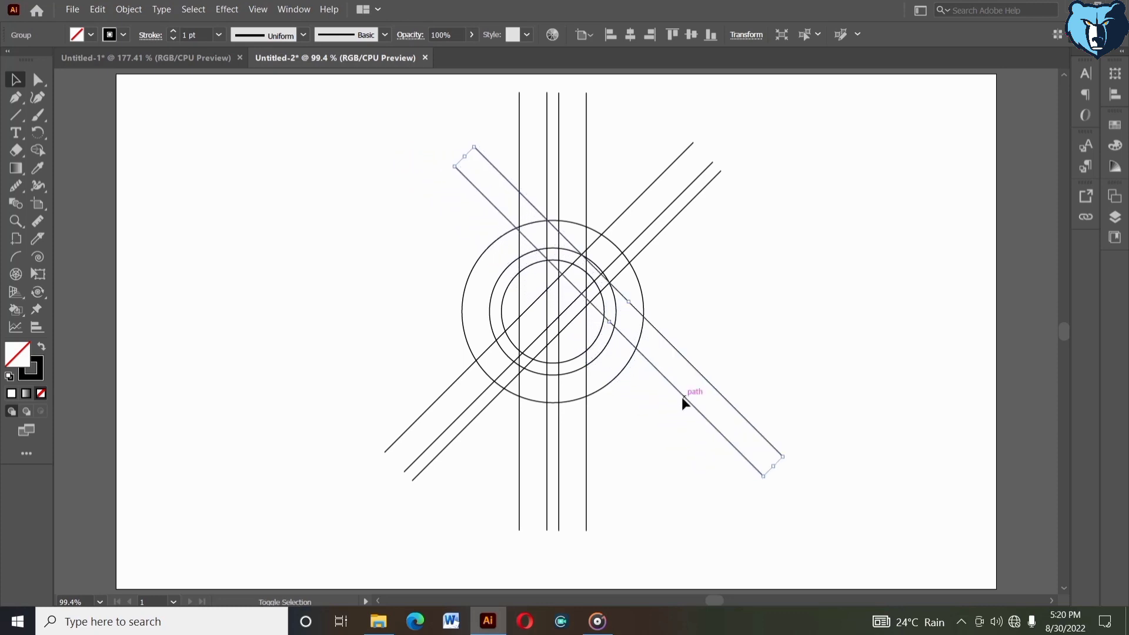
key("Up")
key("Up")
key("Up")
key("Up")
key("Up")
key("Up")
key("Up")
key("Up")
key("Up")
key("Up")
key("Up")
key("Up")
key("Up")
key("Up")
key("Up")
key("Up")
key("Up")
key("Up")
key("Up")
key("Up")
key("Up")
key("Up")
key("Up")
key("Up")
key("Up")
key("Up")
key("Up")
key("Up")
key("Up")
key("Up")
key("Up")
key("Up")
key("Up")
key("Up")
key("Up")
key("Up")
key("Up")
key("Up")
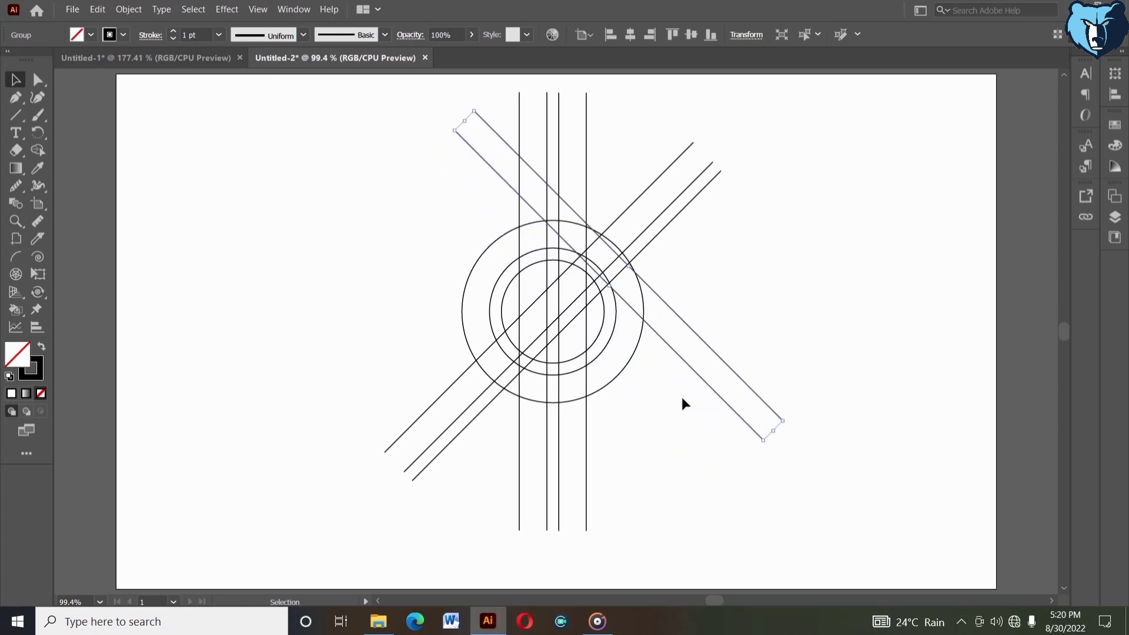
left_click(682, 401)
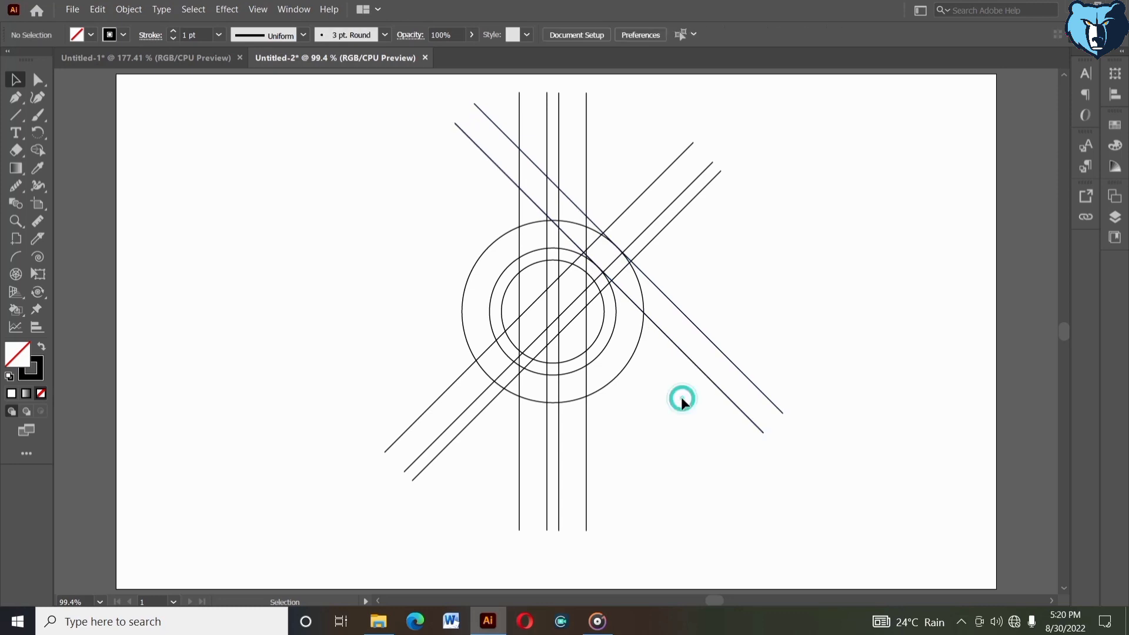
Step: Nudge the group of three diagonal lines left and up until each line touches one of the three circles on its upper-left side
left_click(467, 409)
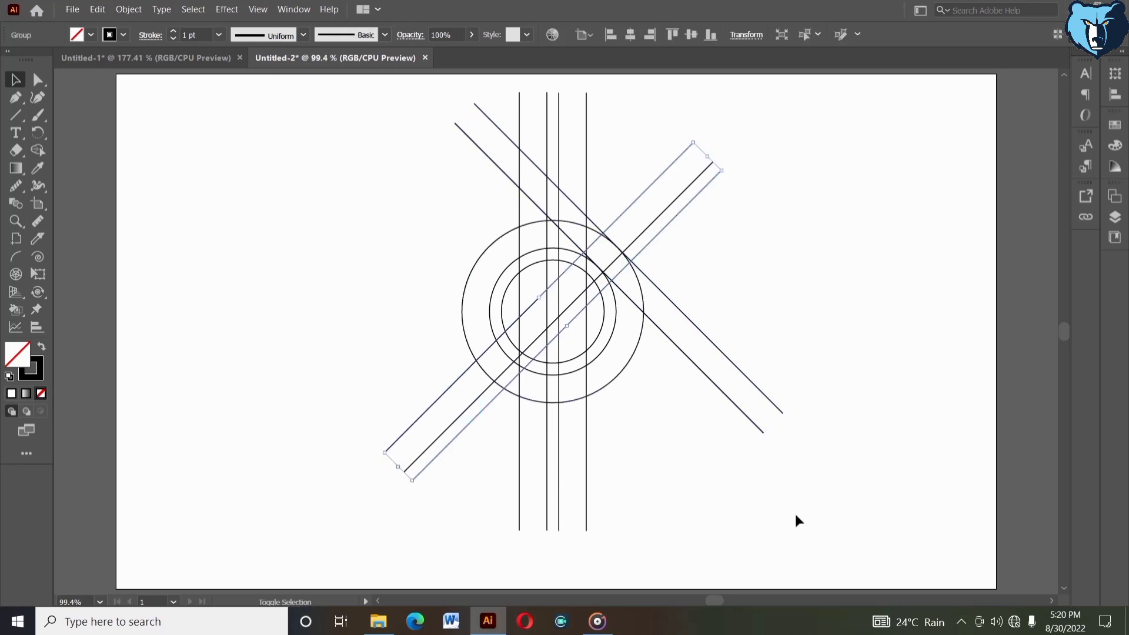
key("Left")
key("Left")
key("Left")
key("Left")
key("Left")
key("Left")
key("Left")
key("Left")
key("Left")
key("Left")
key("Left")
key("Left")
key("Left")
key("Left")
key("Left")
key("Left")
key("Left")
key("Left")
key("Left")
key("Left")
key("Left")
key("Left")
key("Left")
key("Left")
key("Left")
key("Left")
key("Left")
key("Left")
key("Left")
key("Left")
key("Left")
key("Left")
key("Left")
key("Left")
key("Left")
key("Left")
key("Left")
key("Left")
key("Left")
key("Left")
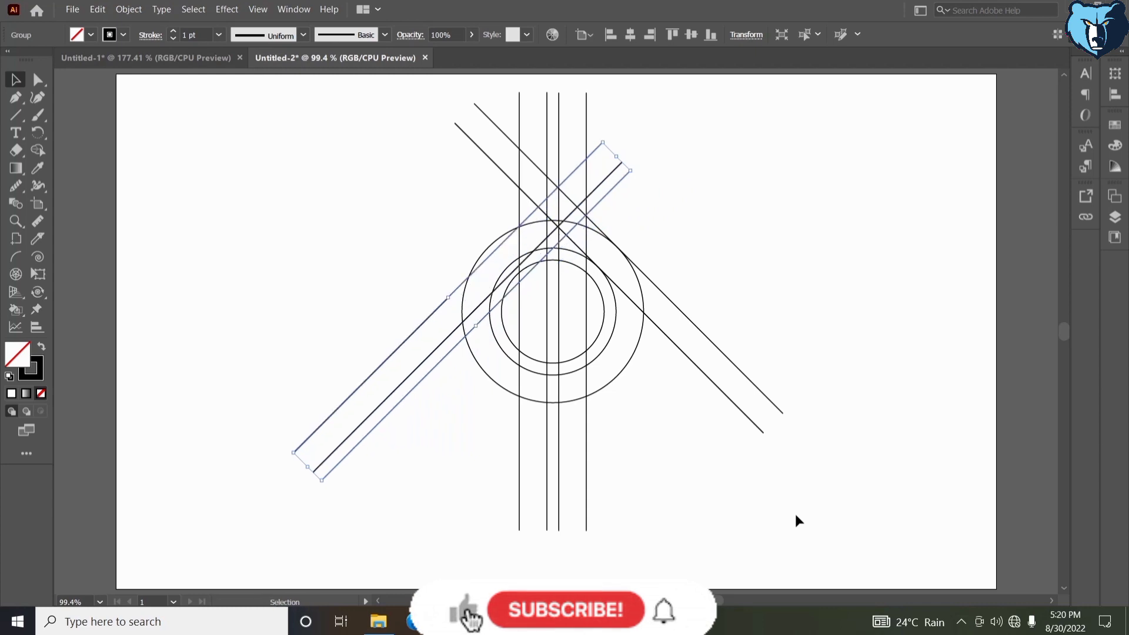
key("Up")
key("Up")
key("Up")
key("Up")
key("Up")
key("Up")
key("Up")
key("Up")
key("Up")
key("Up")
key("Up")
key("Up")
key("Up")
key("Up")
key("Up")
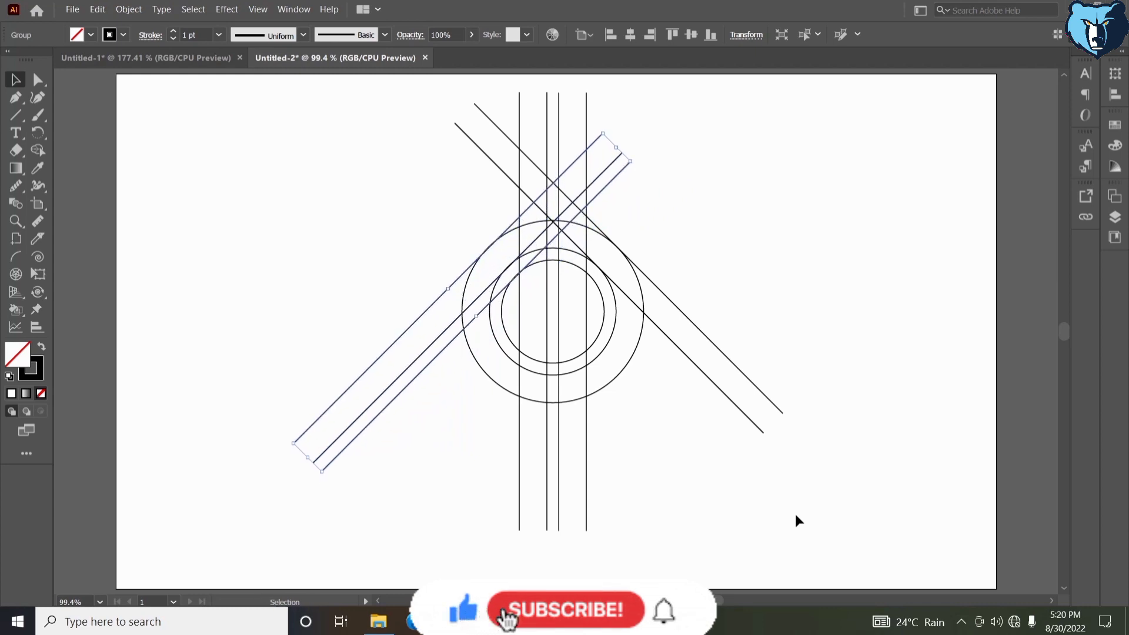
key("Up")
key("Up")
key("Up")
key("Right")
key("Right")
key("Right")
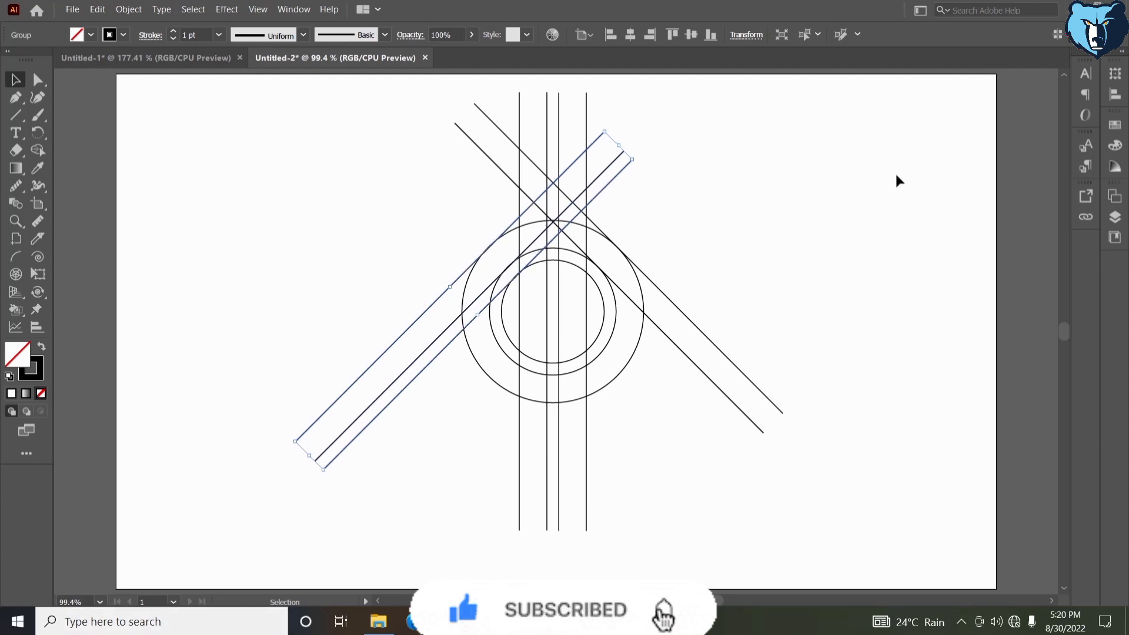
left_click(841, 194)
Step: Rotate a copy of the group of three diagonal lines so the copied lines lie horizontally across the circles
left_click_drag(269, 304, 391, 448)
right_click(390, 442)
mouse_move(436, 362)
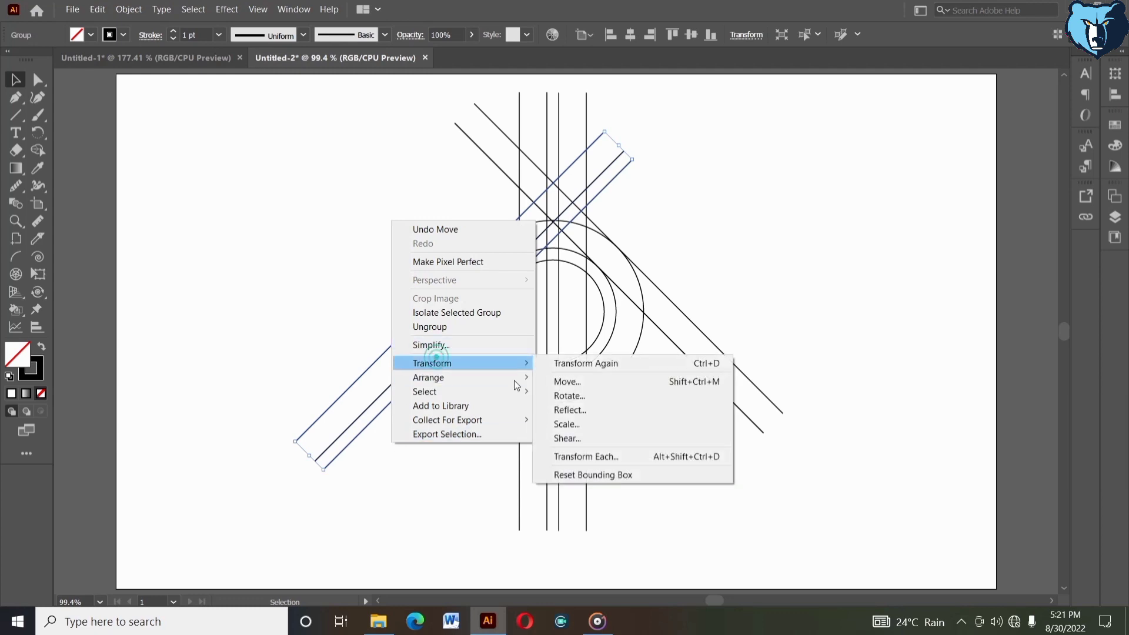
left_click(584, 410)
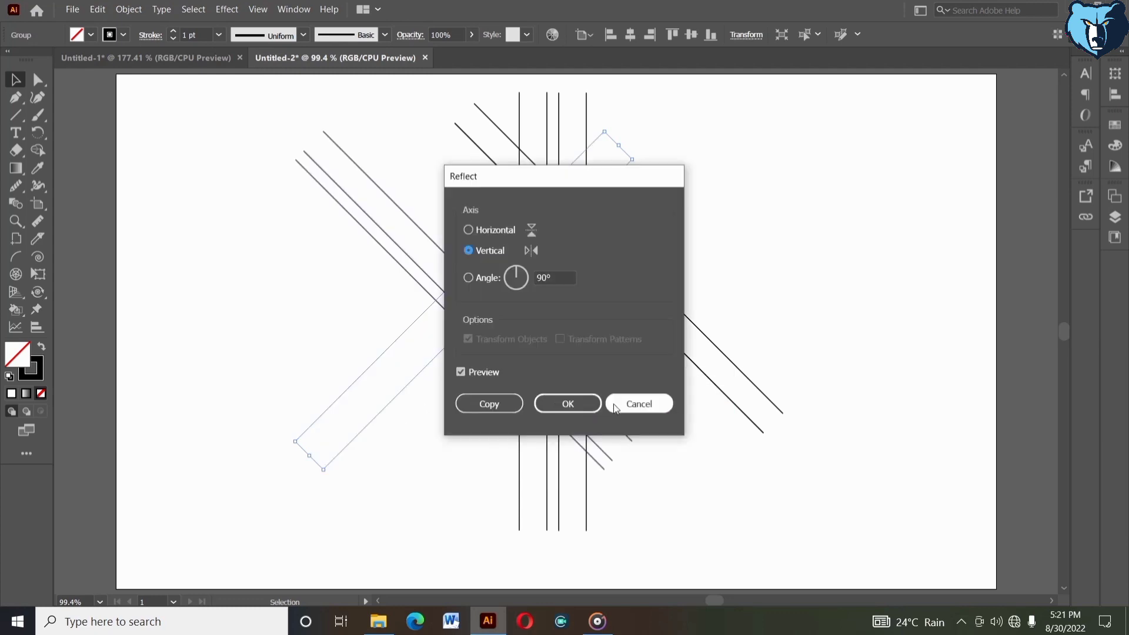
right_click(458, 425)
mouse_move(484, 343)
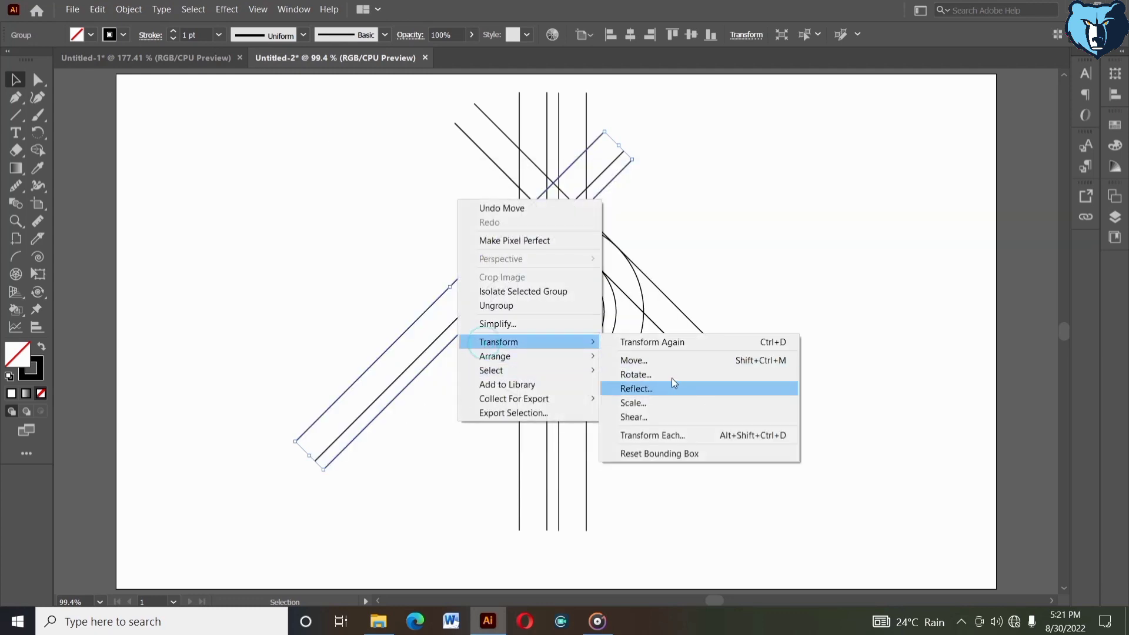
left_click(671, 379)
left_click(802, 297)
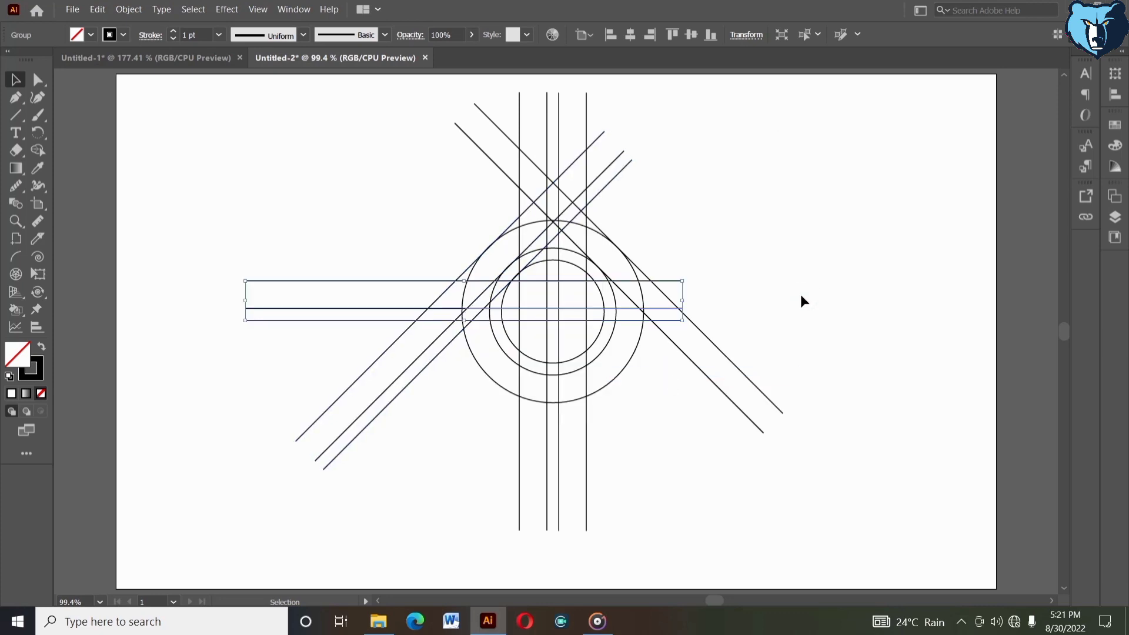
Step: Nudge the horizontal copy of the three lines right until it extends across both sides of the circles
key("shift+Right")
key("shift+Right")
key("shift+Right")
key("shift+Right")
key("shift+Right")
key("shift+Right")
left_click(800, 296)
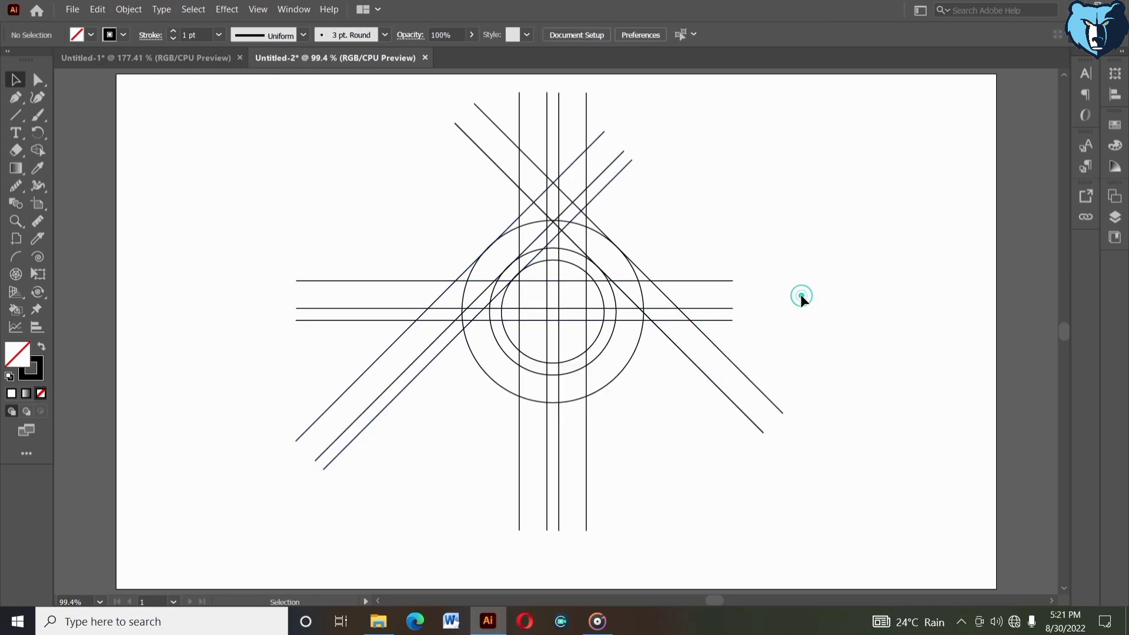
Step: Ungroup the three horizontal lines
left_click(731, 322)
right_click(733, 321)
left_click(767, 433)
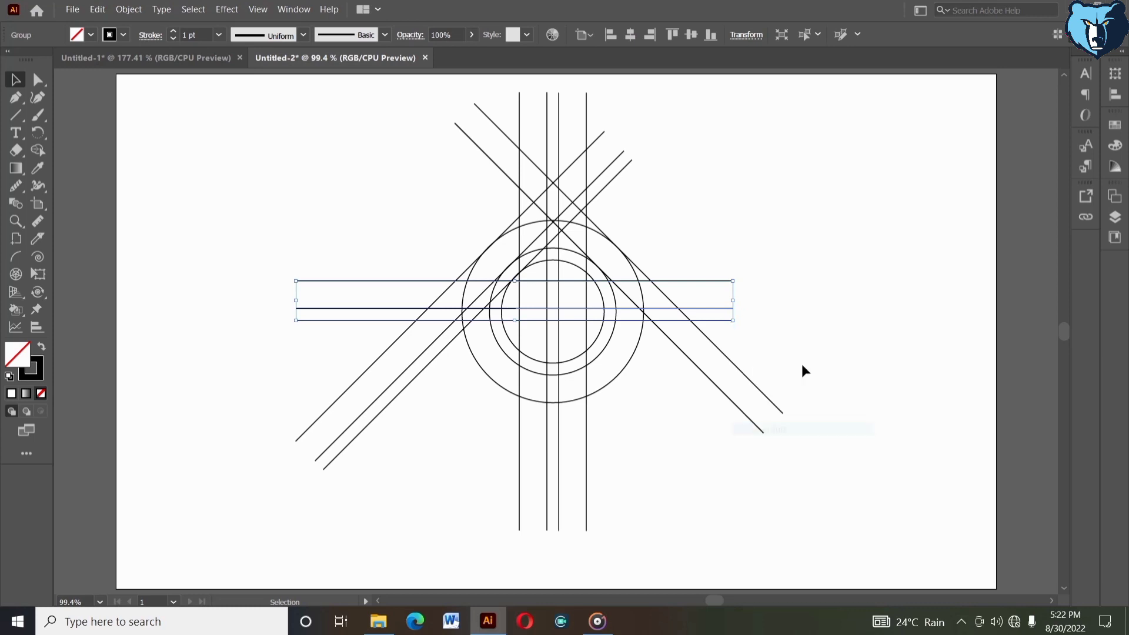
left_click(802, 370)
Step: Add a fourth horizontal line above the other three by copying, and delete the duplicate overlapping the second line
left_click_drag(721, 321, 720, 281)
key("ctrl+z")
left_click(806, 322)
left_click(724, 281)
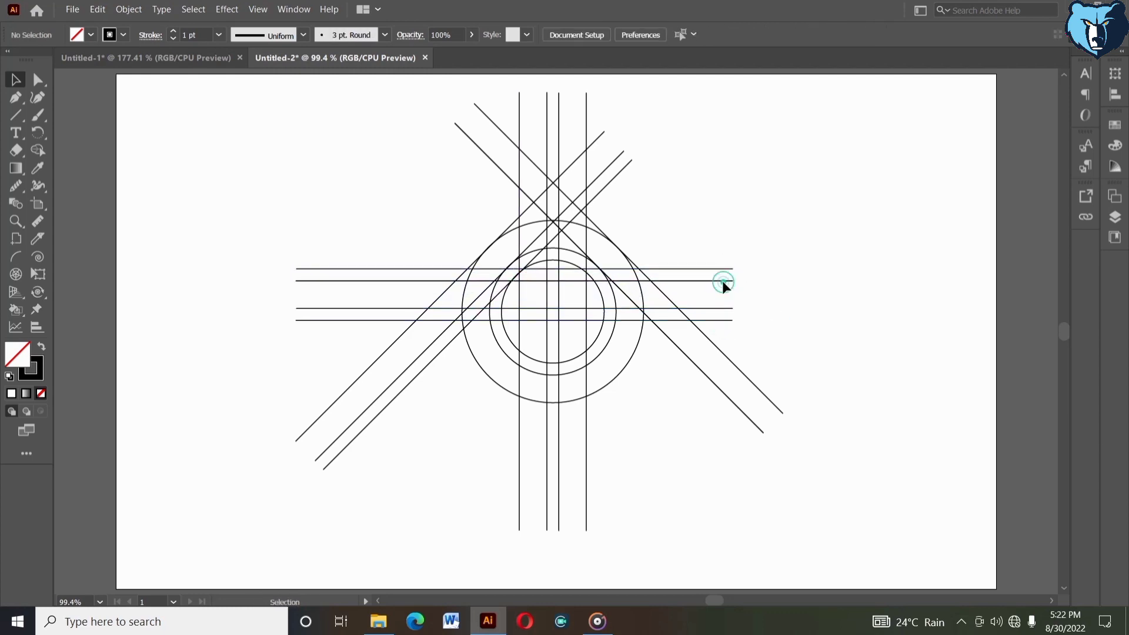
key("Delete")
left_click(726, 280)
key("Delete")
Step: Group the four horizontal lines and centre the group horizontally and vertically on the outer circle
left_click_drag(745, 327, 746, 327)
left_click_drag(722, 267, 724, 269)
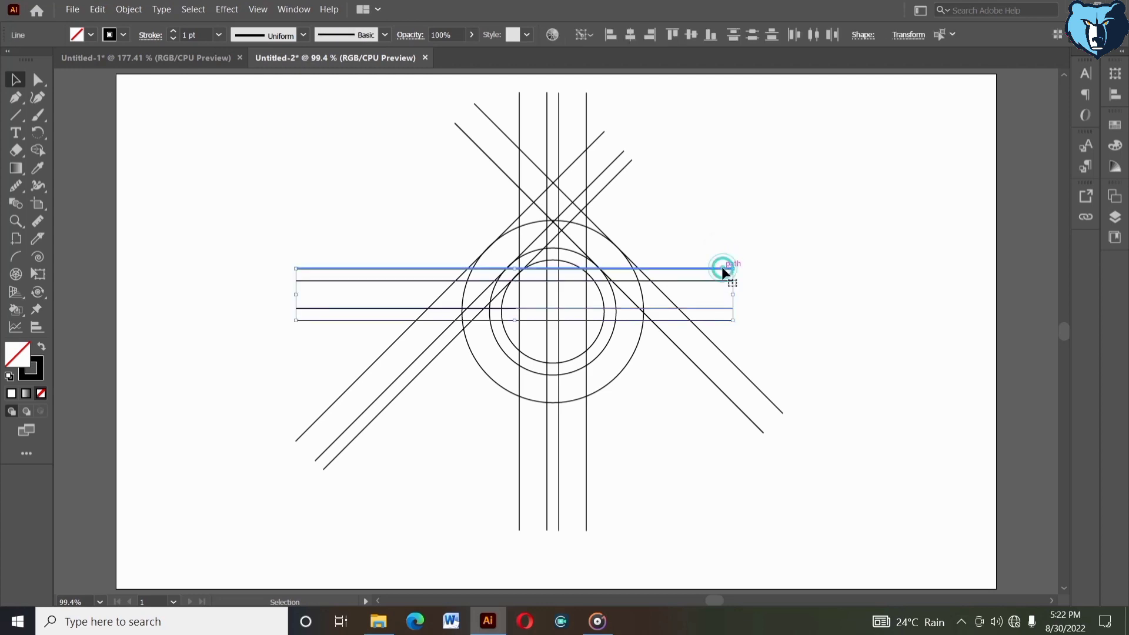
left_click(626, 38)
right_click(746, 155)
left_click(771, 229)
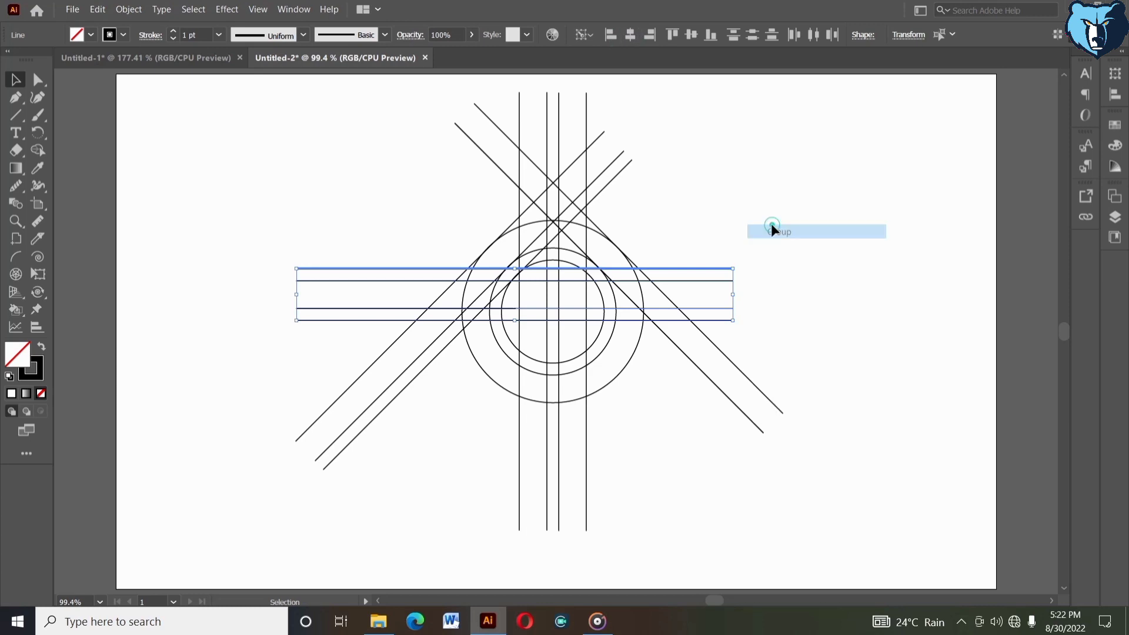
left_click(618, 374, "shift")
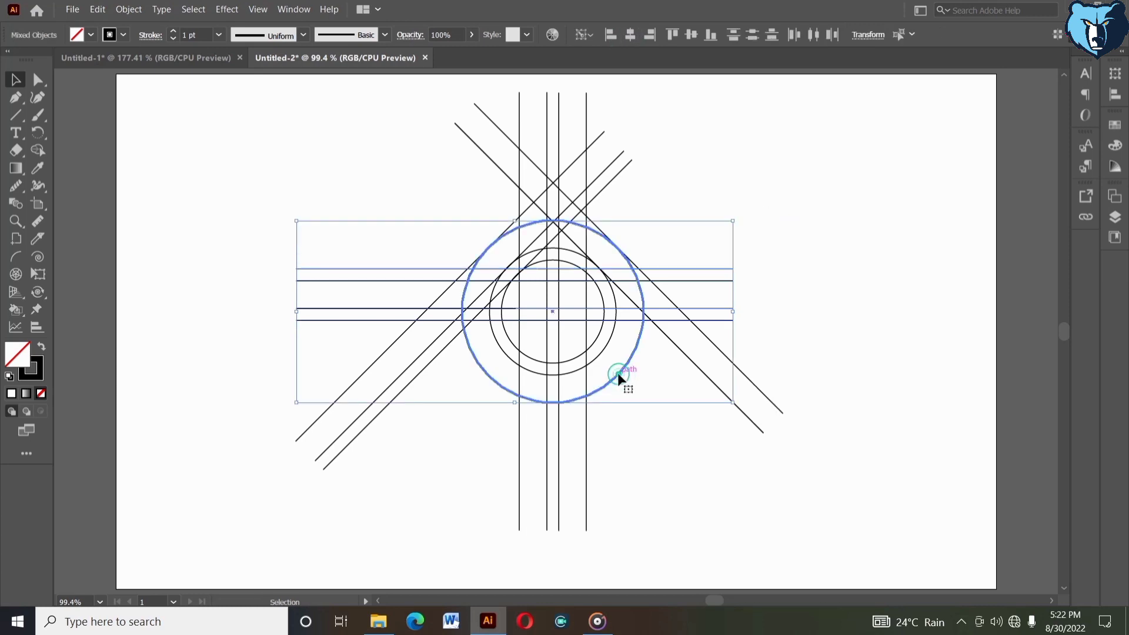
left_click(636, 33)
left_click(690, 37)
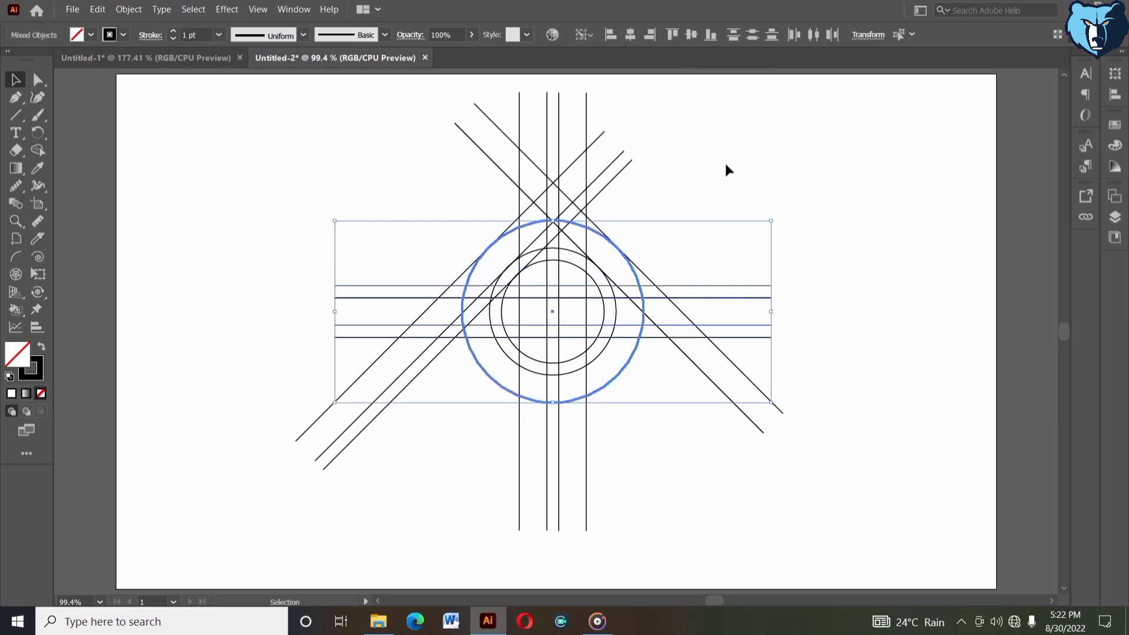
left_click(727, 165)
Step: Nudge the group of four horizontal lines up until its top line meets the points where the outer vertical lines cross the inner circle
left_click(744, 339)
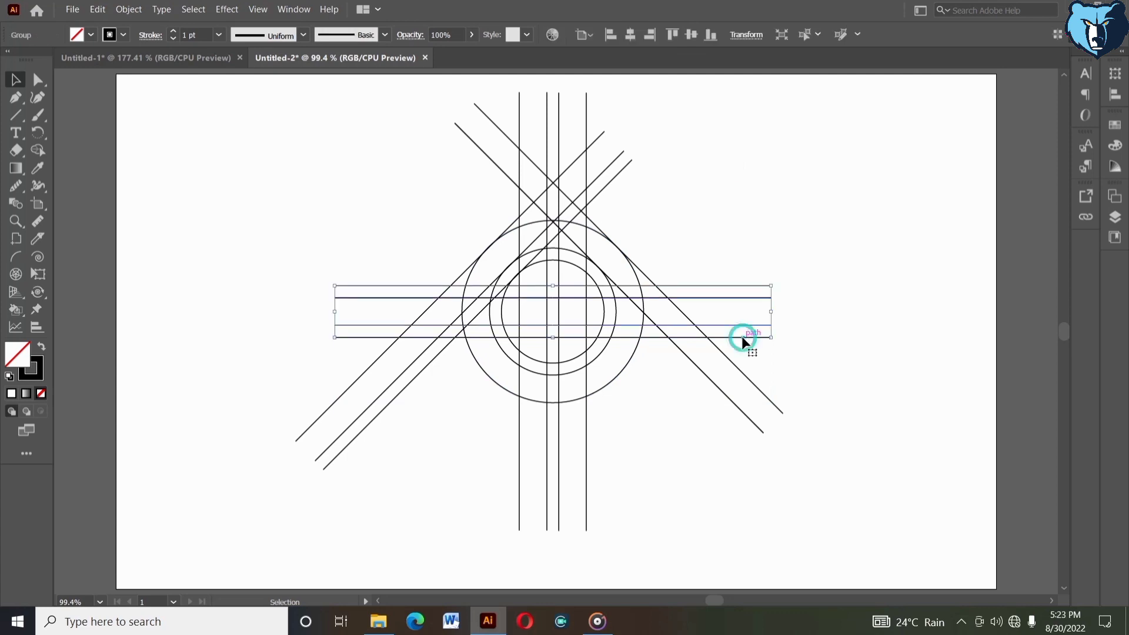
key("Up")
key("Up")
key("Up")
key("Up")
key("Up")
key("Up")
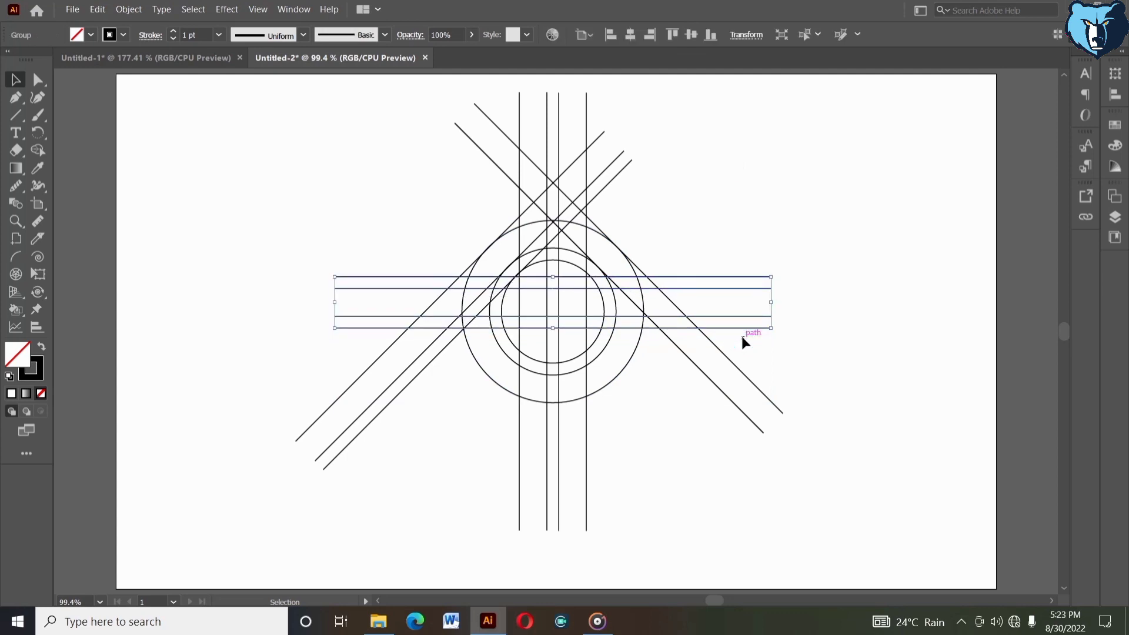
left_click(660, 410)
Step: Ungroup the four horizontal lines and the group of three diagonal lines
left_click_drag(478, 285, 702, 442)
right_click(210, 110)
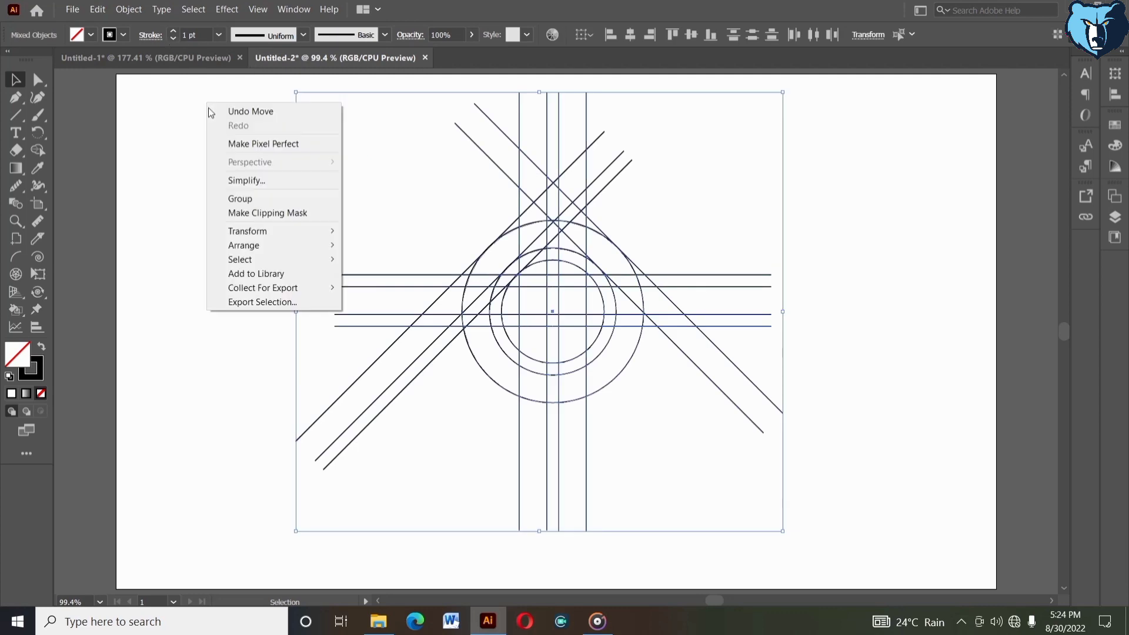
left_click(184, 169)
left_click_drag(320, 177, 394, 284)
right_click(394, 284)
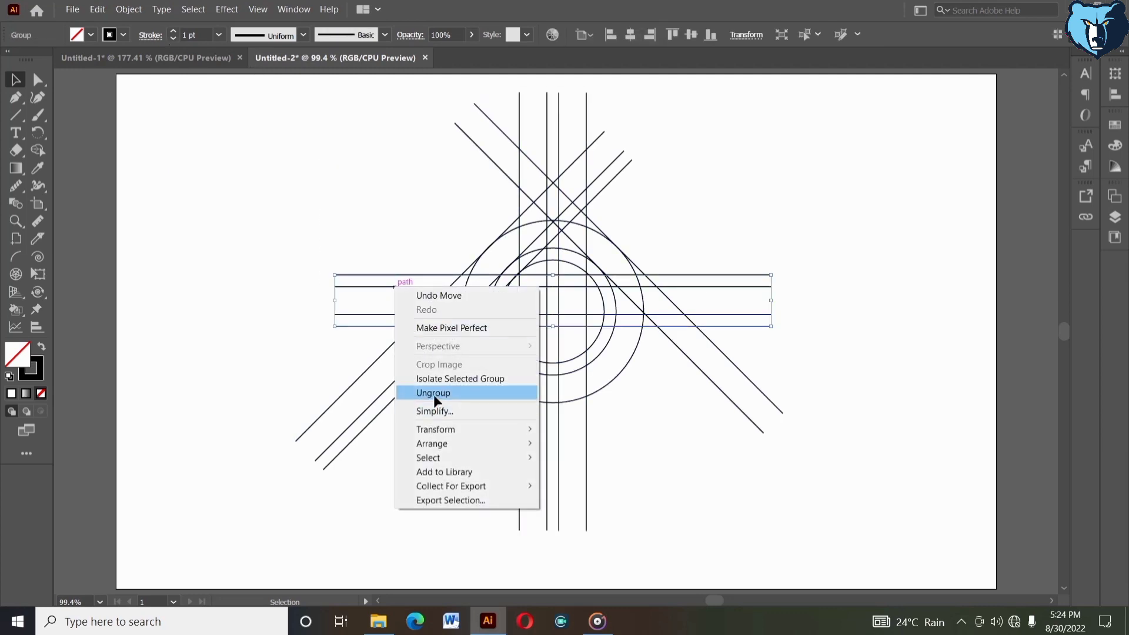
left_click(432, 394)
left_click(405, 377)
right_click(404, 374)
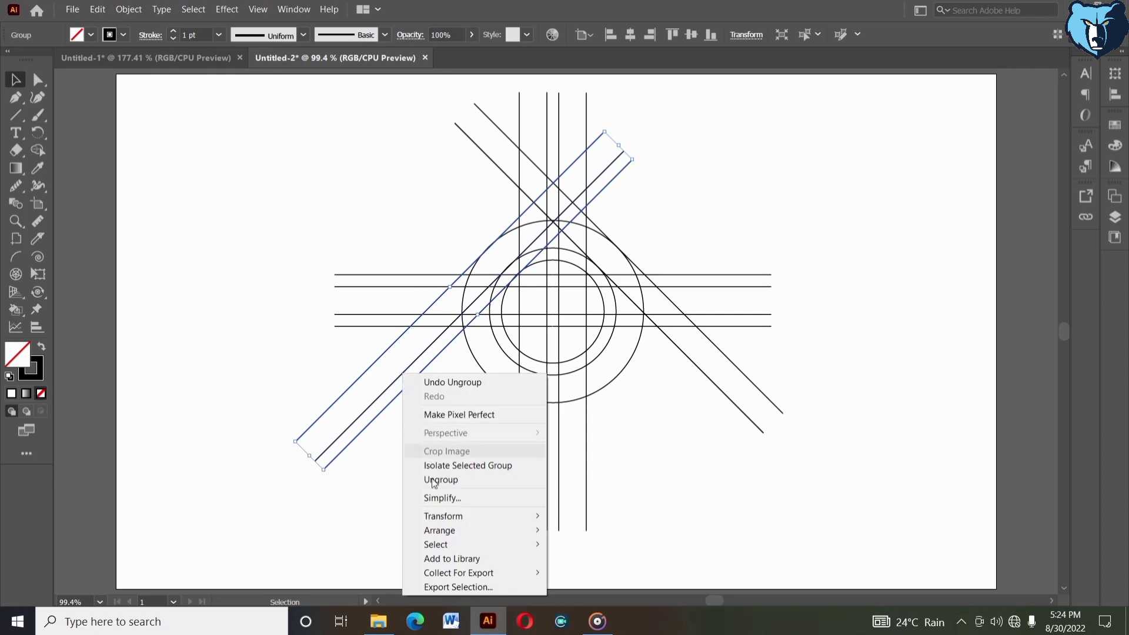
left_click(441, 480)
Step: Ungroup the four vertical lines and the group of two diagonal lines
left_click(480, 388)
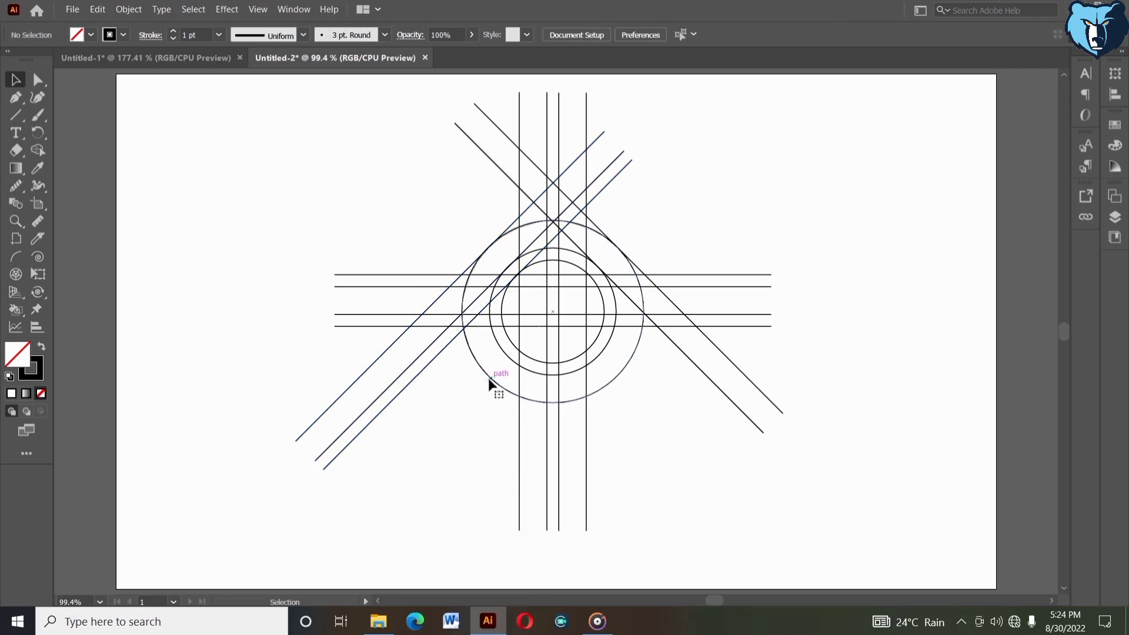
left_click(488, 379)
left_click(520, 438)
right_click(520, 438)
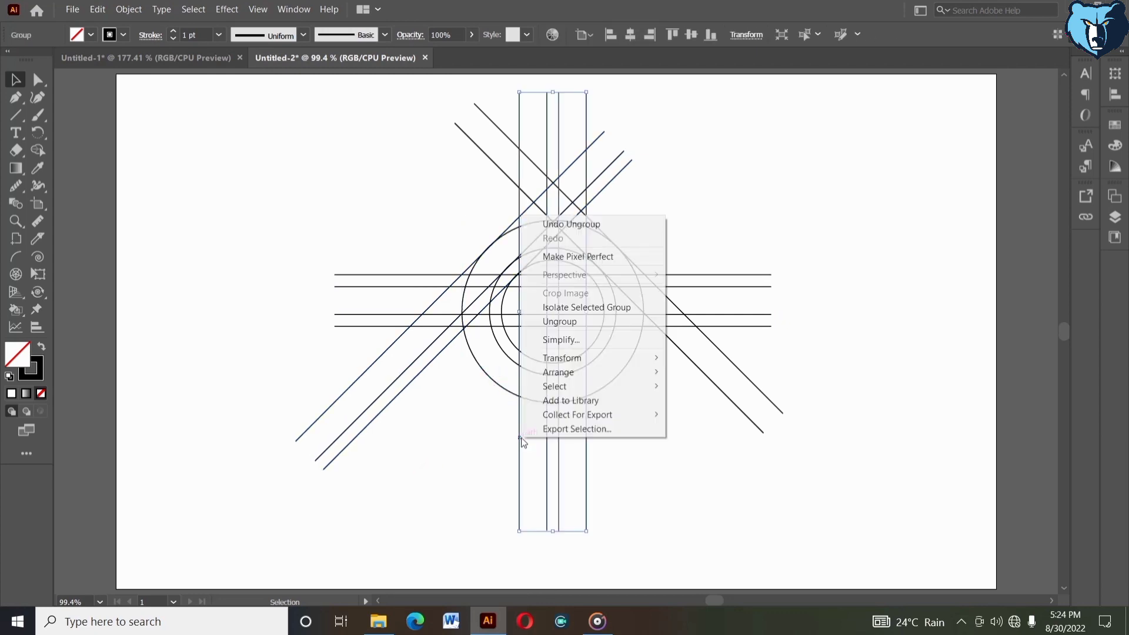
left_click(561, 326)
left_click(706, 376)
right_click(705, 374)
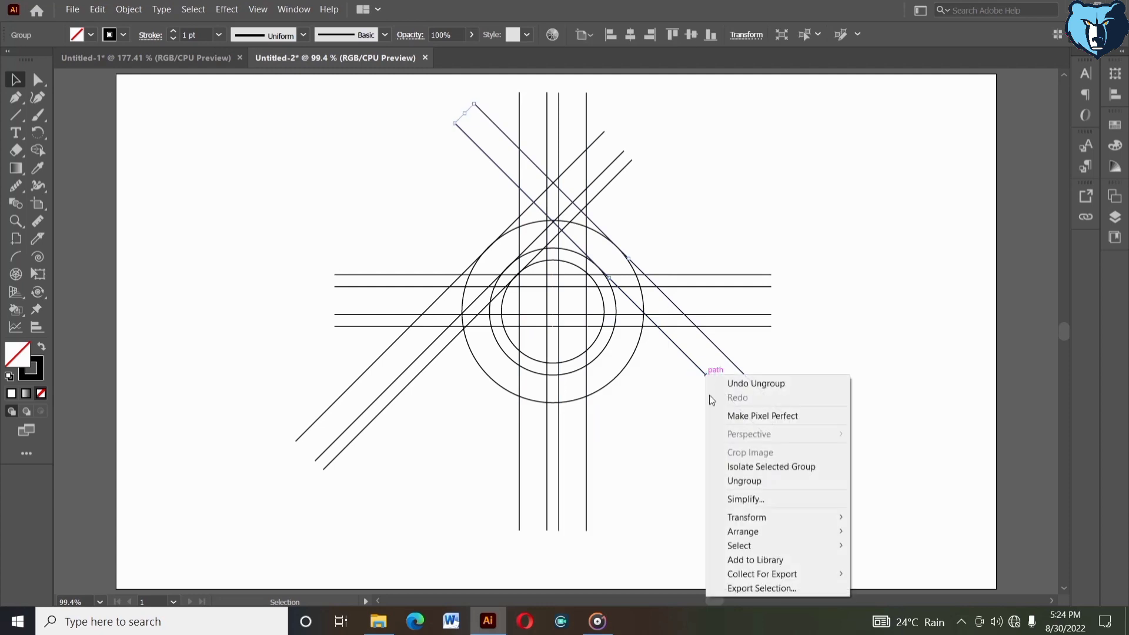
left_click(731, 479)
Step: Select all the circles and lines and set their stroke weight to 0.25 pt
left_click_drag(383, 194, 687, 400)
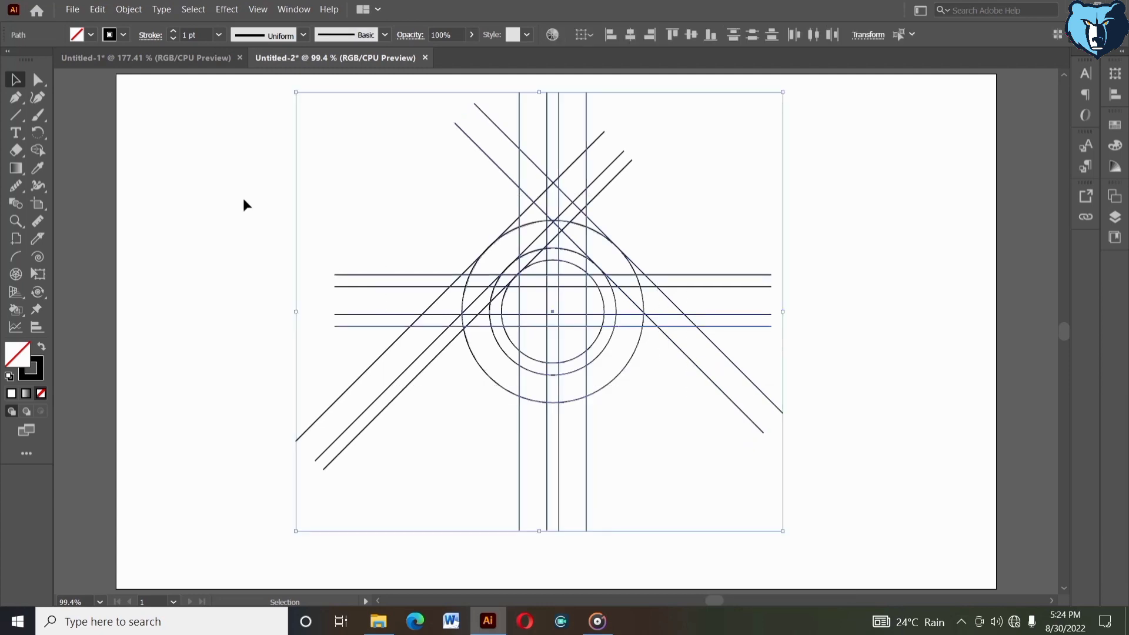
left_click(172, 39)
left_click(173, 39)
left_click(172, 40)
left_click(172, 40)
left_click(172, 30)
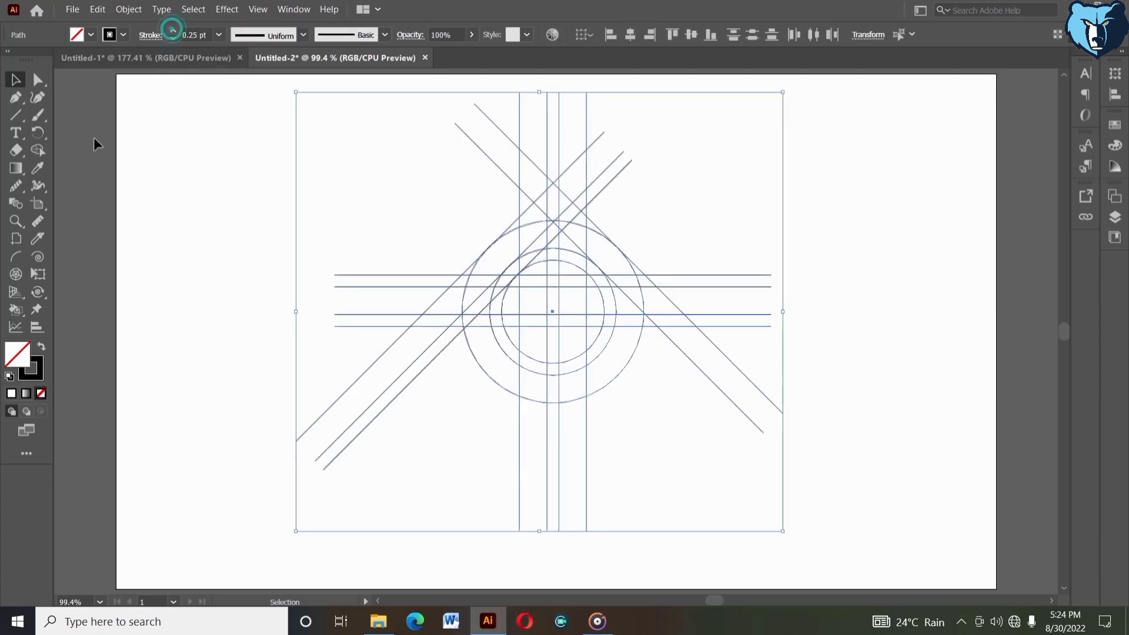
Step: Activate the Shape Builder tool with a black fill and no stroke for the selected circles and lines
left_click(15, 221)
left_click_drag(375, 134, 709, 444)
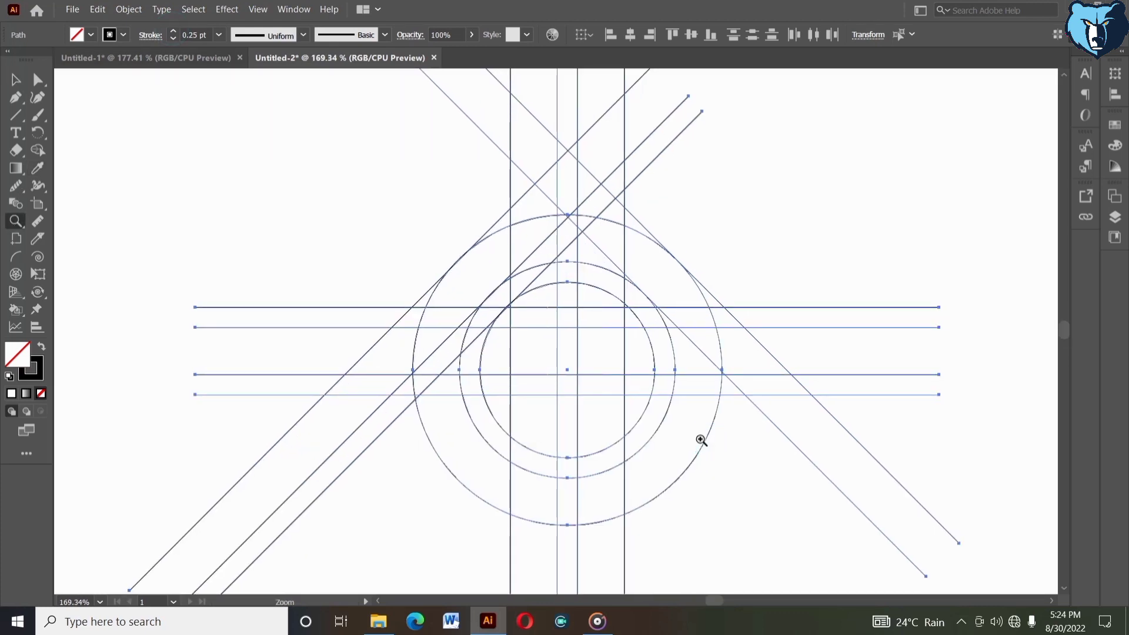
left_click(76, 34)
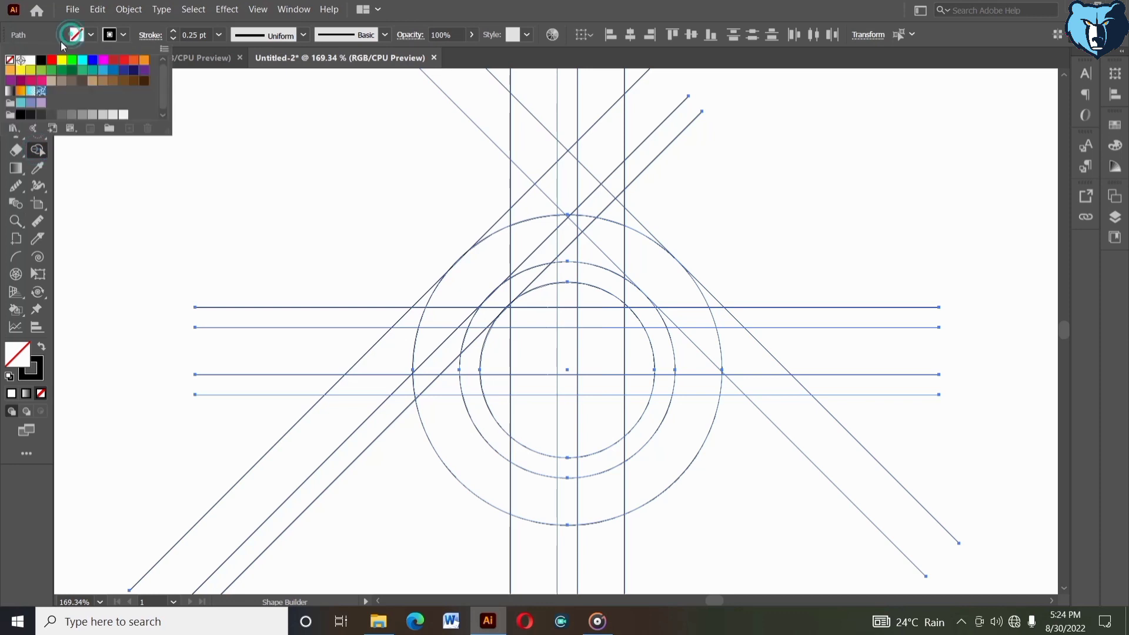
left_click(41, 58)
left_click(109, 32)
left_click(109, 32)
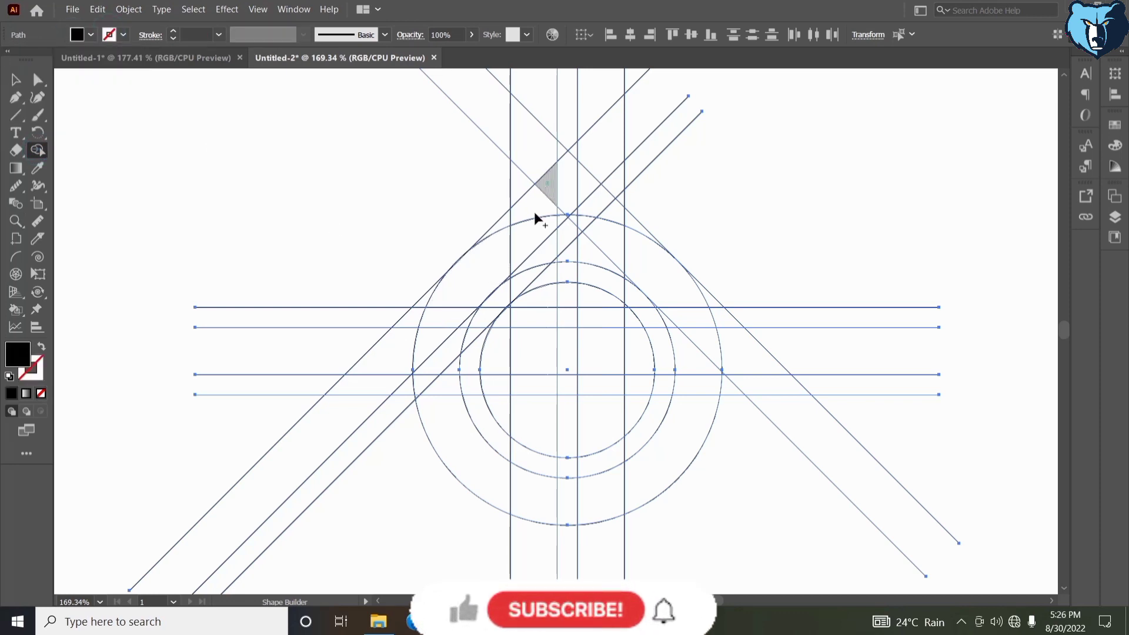
Step: Merge the left band into one black shape, from the slanted top tip down between the outer and middle circles to the second vertical line
mouse_move(534, 212)
left_mouse_down()
mouse_move(497, 263)
mouse_move(510, 226)
left_mouse_up()
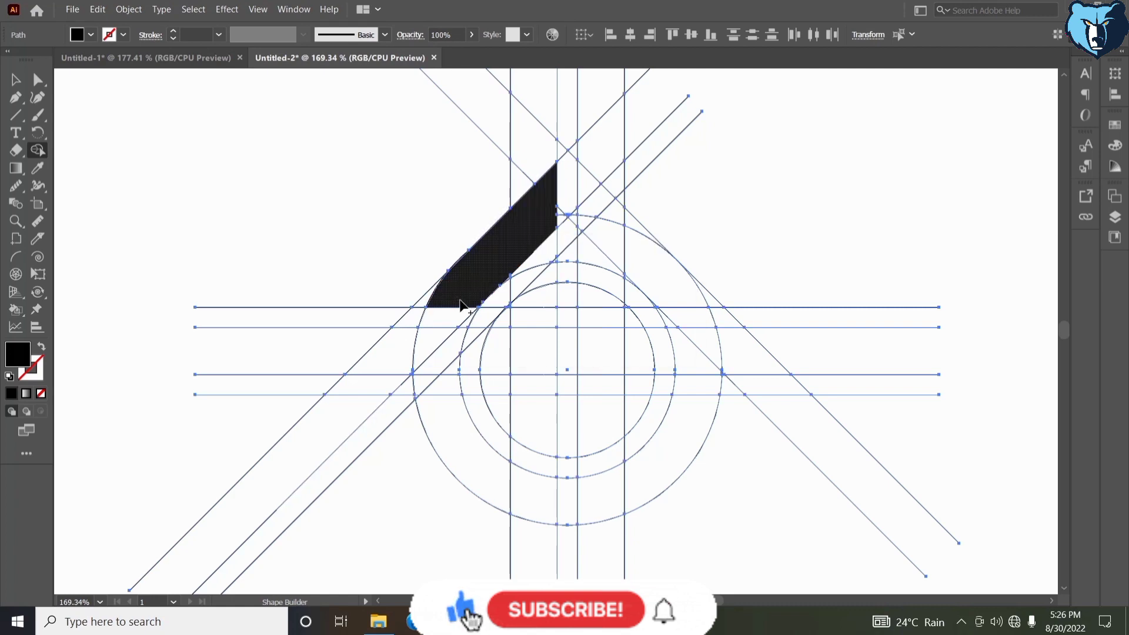
mouse_move(462, 302)
left_mouse_down()
mouse_move(427, 388)
mouse_move(435, 415)
mouse_move(450, 371)
left_mouse_up()
left_click_drag(461, 322, 461, 323)
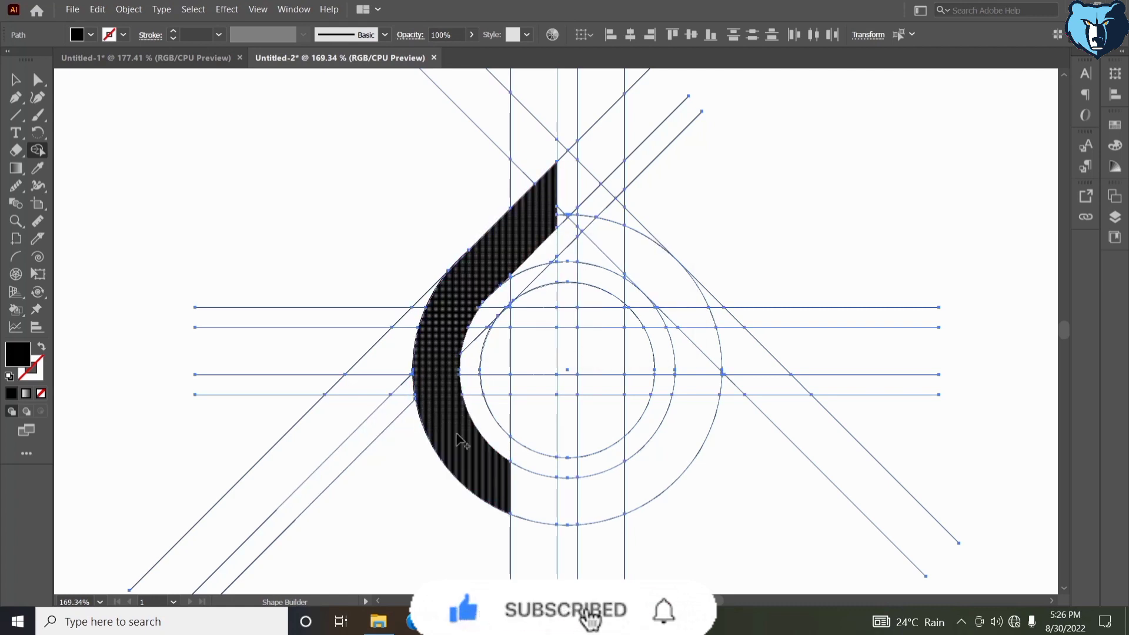
left_click_drag(471, 451, 534, 494)
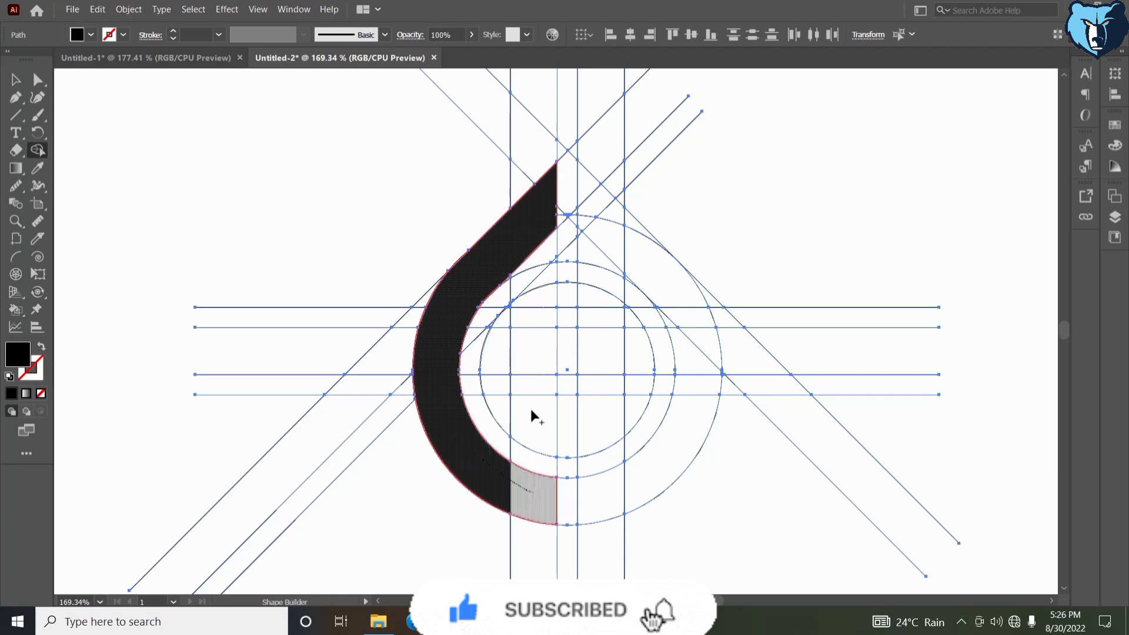
left_click(551, 272)
key("ctrl+z")
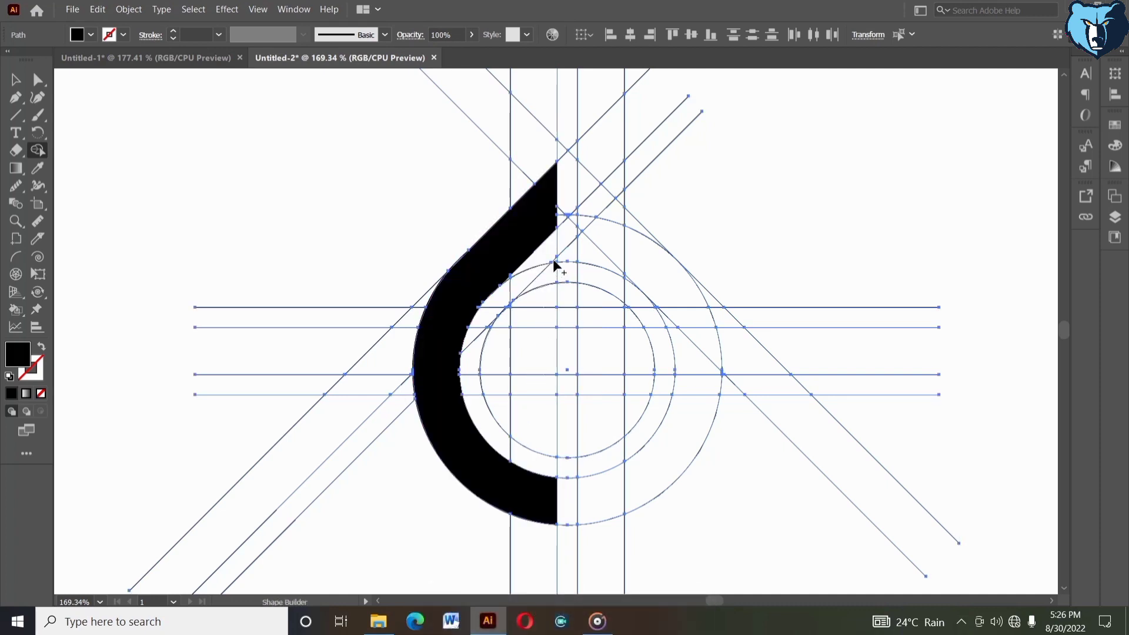
Step: Merge the strip between the two left vertical lines and the adjoining upper-left part of the inner circle into the black left shape
left_click_drag(555, 261, 538, 323)
left_click_drag(518, 463, 517, 492)
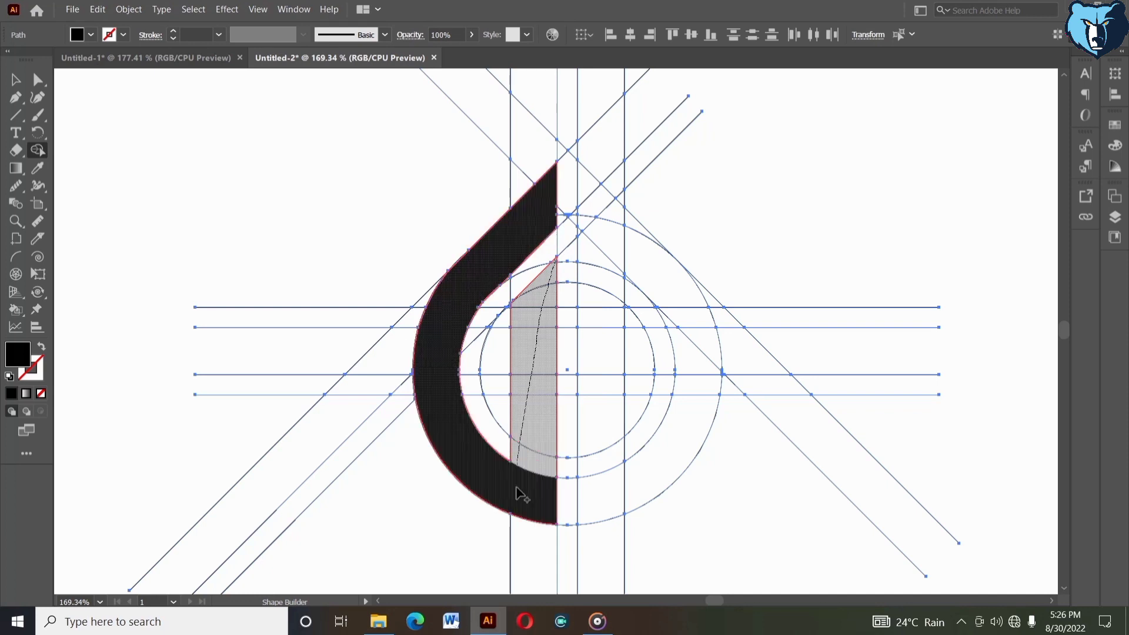
left_click_drag(506, 358, 516, 315)
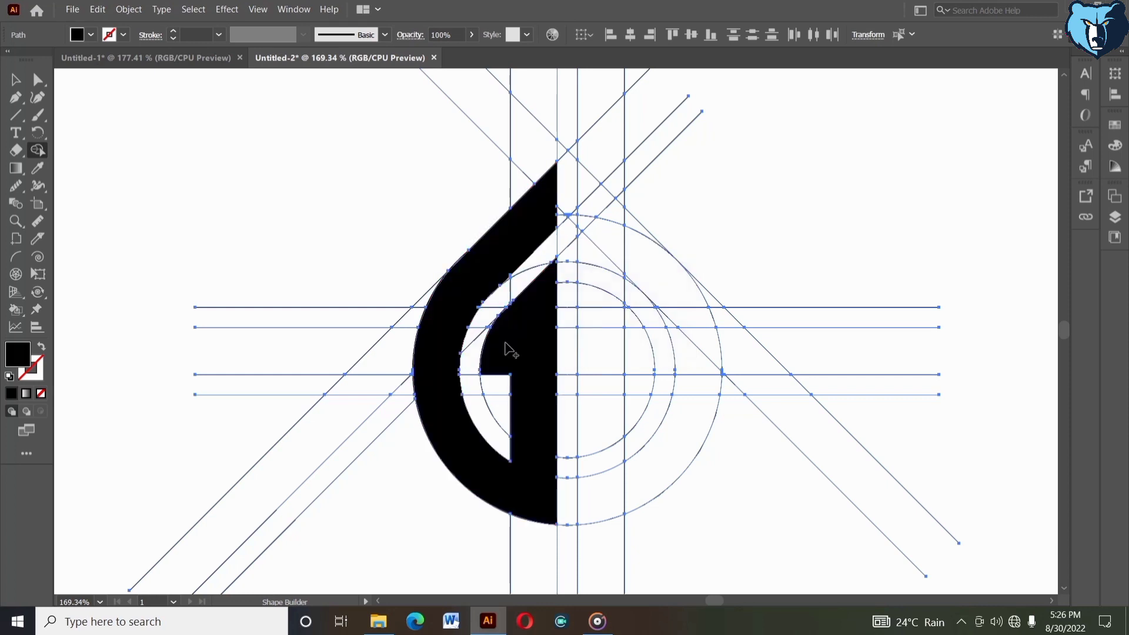
left_click(540, 332)
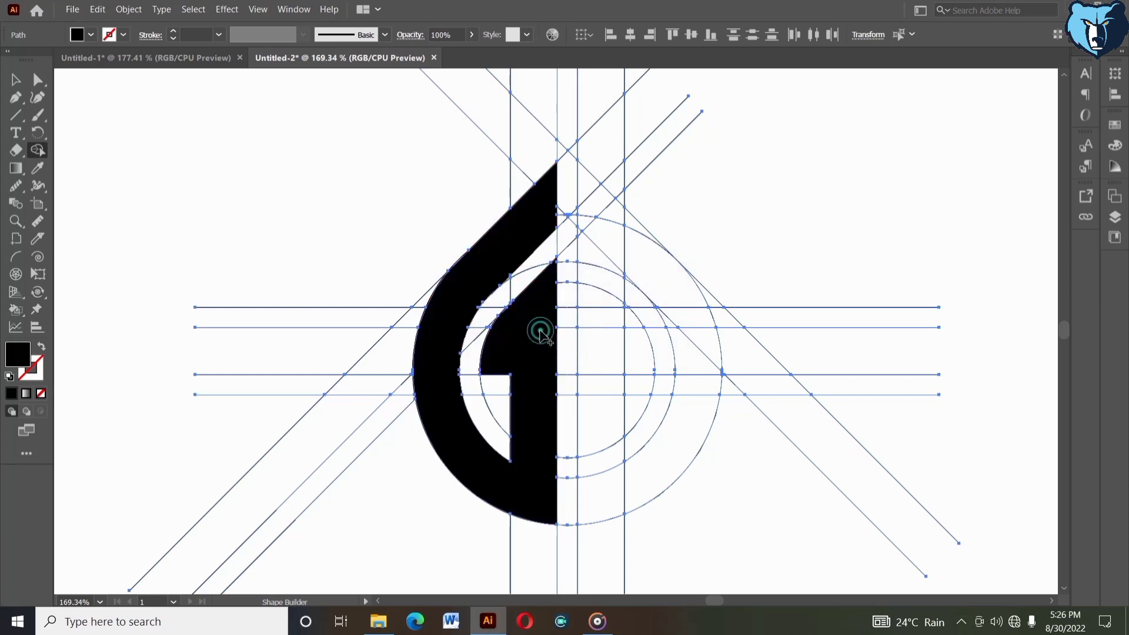
Step: Merge the lower-right vertical stem, the right ring section and the horizontal crossbar into a black shape on the right half
scroll(602, 424, "up", 1)
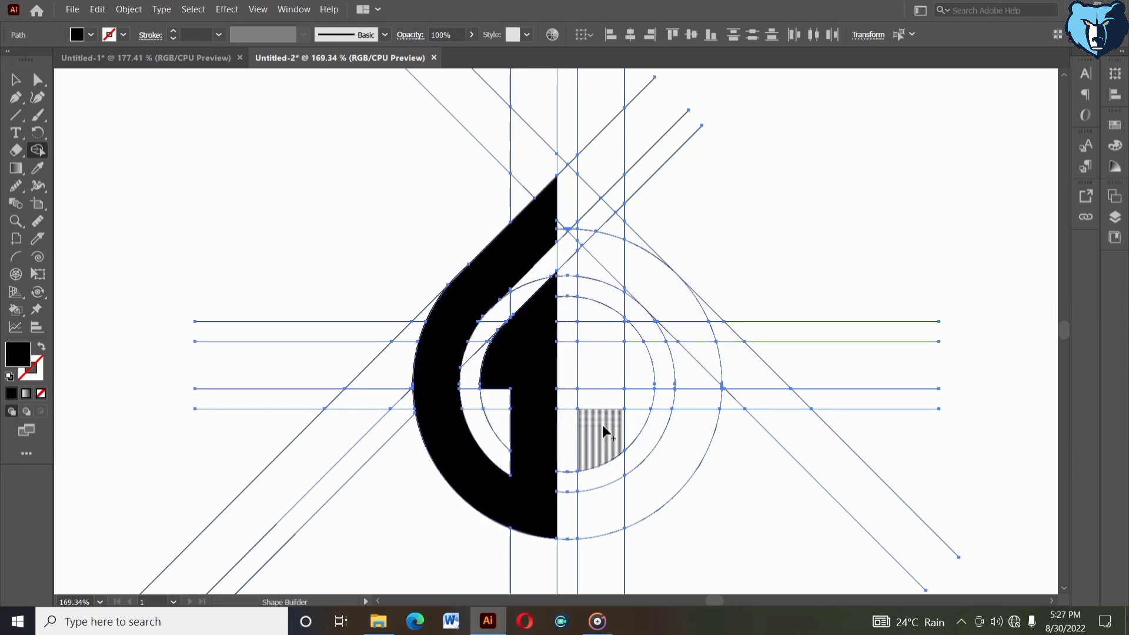
mouse_move(635, 498)
left_mouse_down()
mouse_move(692, 435)
mouse_move(697, 394)
left_mouse_up()
left_click_drag(704, 354, 705, 354)
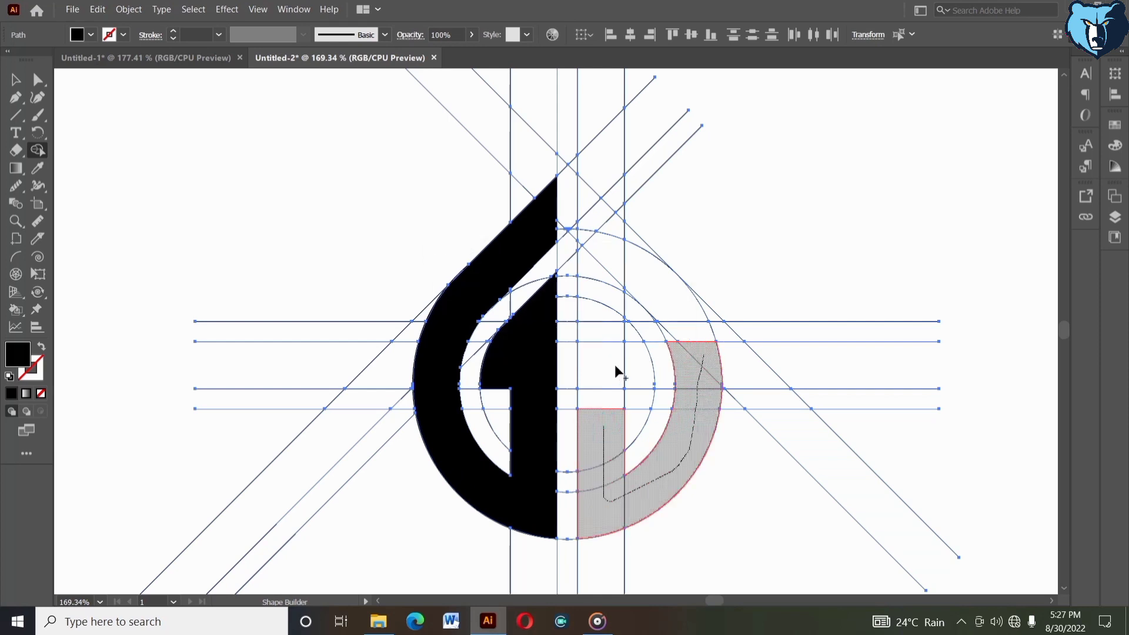
left_click_drag(610, 360, 693, 362)
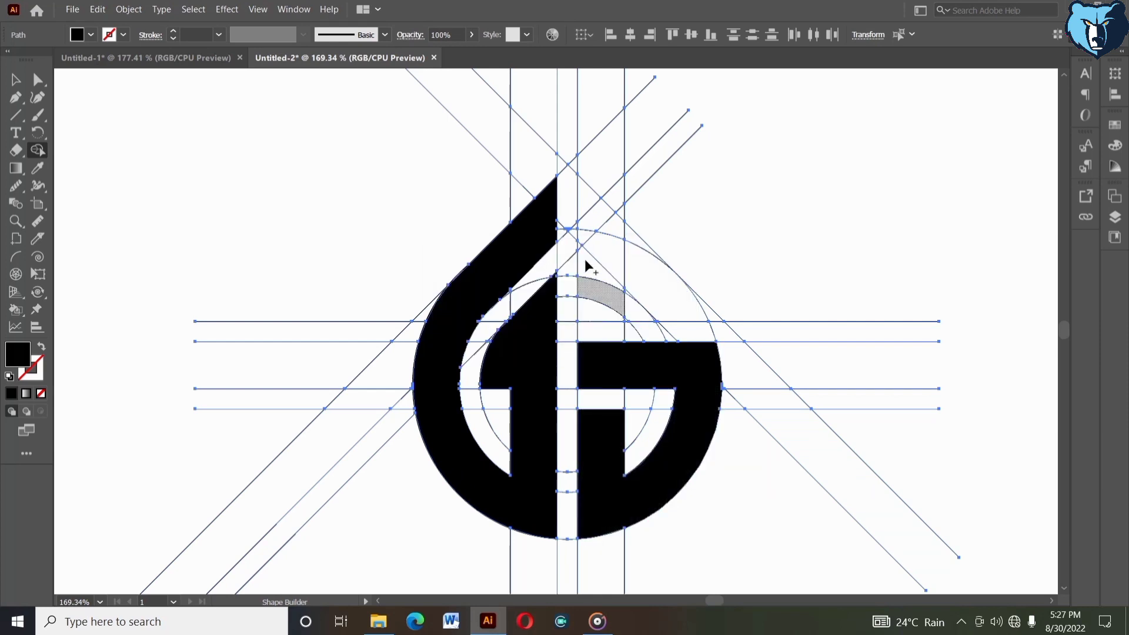
Step: Extend the right black shape up the vertical strip to the slanted tip and around the upper-right ring, including the small gap along the diagonal
mouse_move(586, 202)
left_mouse_down()
mouse_move(584, 257)
mouse_move(604, 228)
mouse_move(578, 245)
mouse_move(587, 361)
left_mouse_up()
mouse_move(643, 286)
left_mouse_down()
mouse_move(616, 228)
mouse_move(615, 259)
left_mouse_up()
key("ctrl+z")
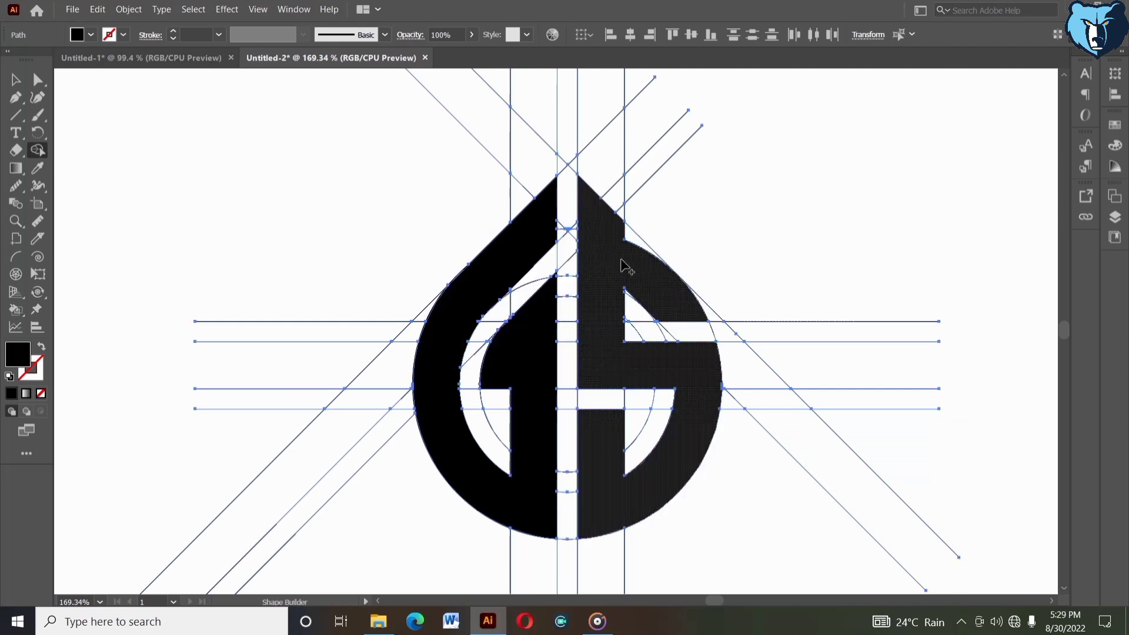
left_click(631, 259)
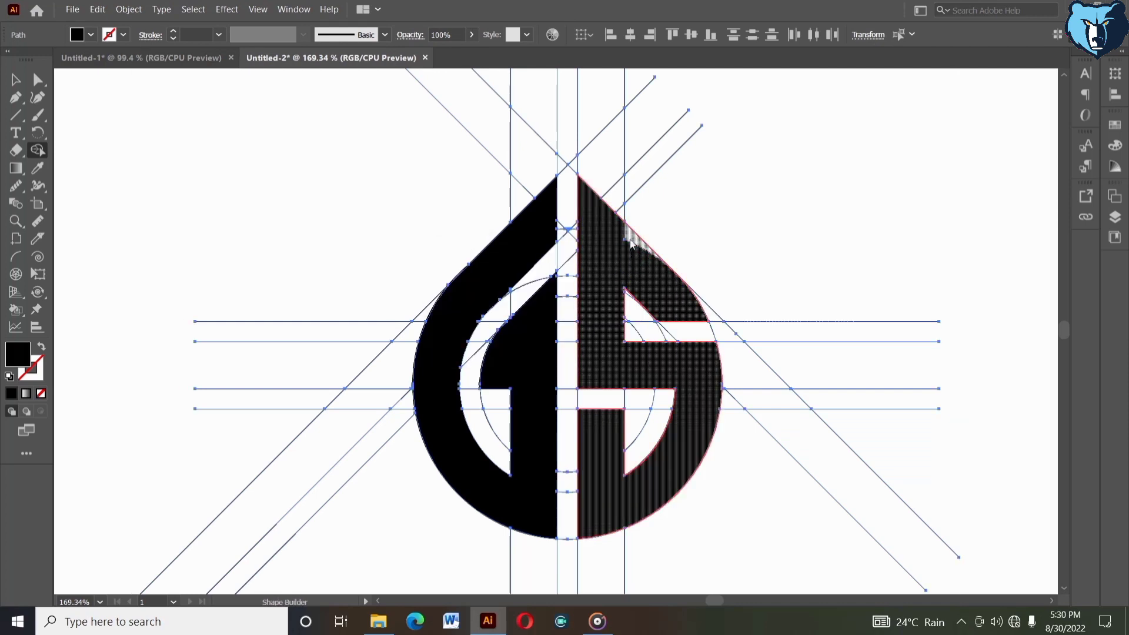
left_click_drag(631, 243, 634, 246)
mouse_move(629, 292)
left_mouse_down()
mouse_move(653, 299)
mouse_move(645, 282)
mouse_move(712, 316)
left_mouse_up()
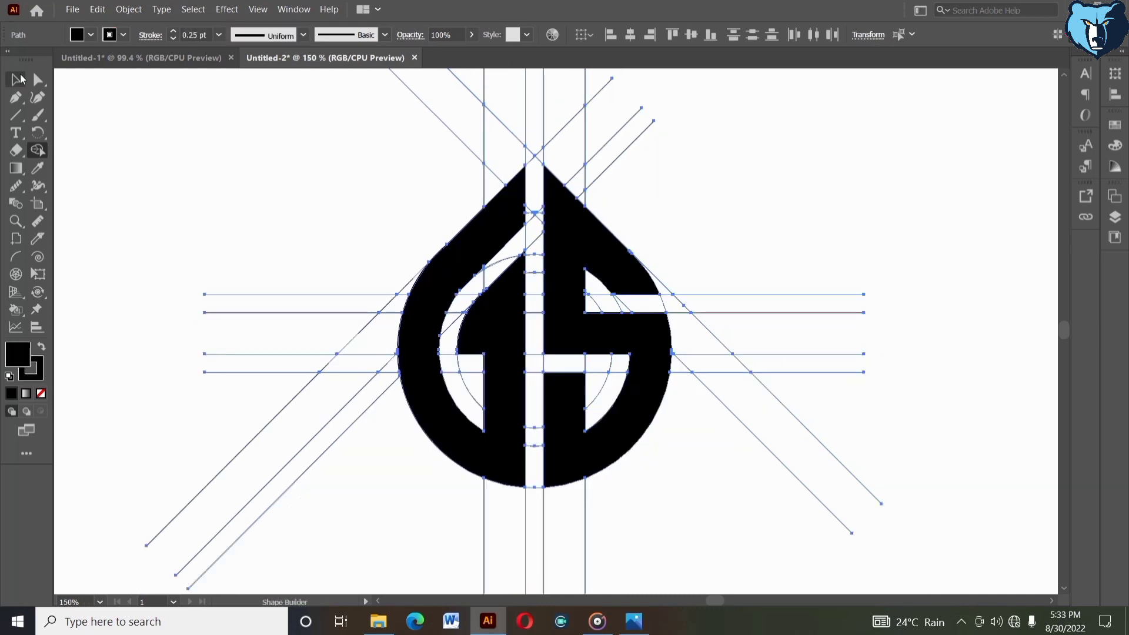
Step: Select the left and right black logo shapes together and cut them from the grid artwork
left_click(17, 79)
left_click(310, 212)
left_click(457, 264)
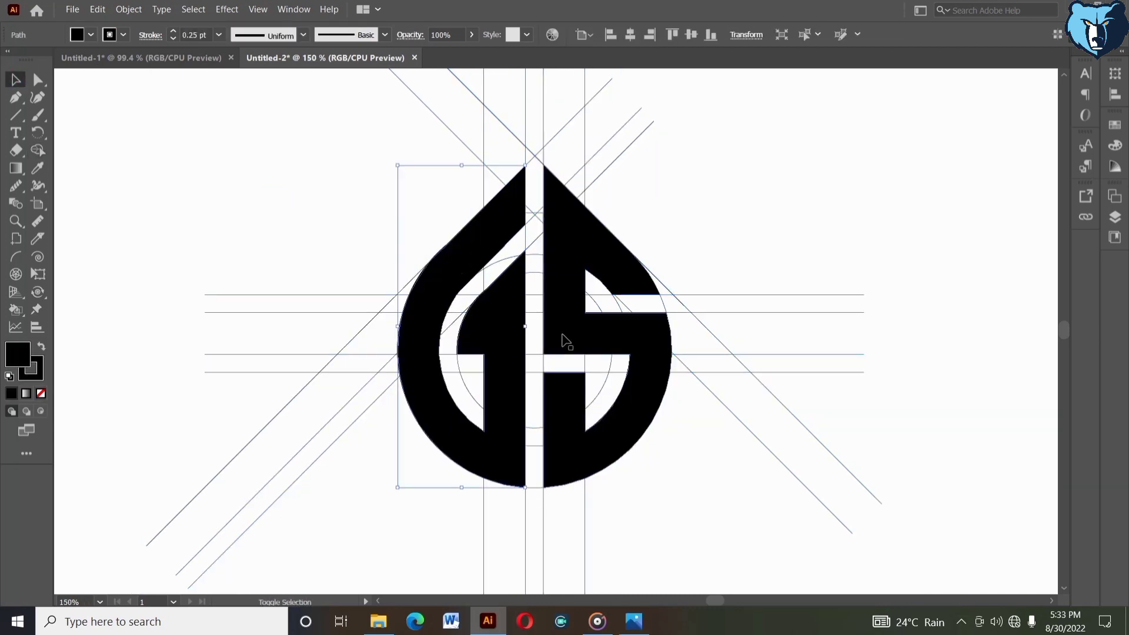
left_click(562, 336, "shift")
left_click(104, 11)
left_click(129, 55)
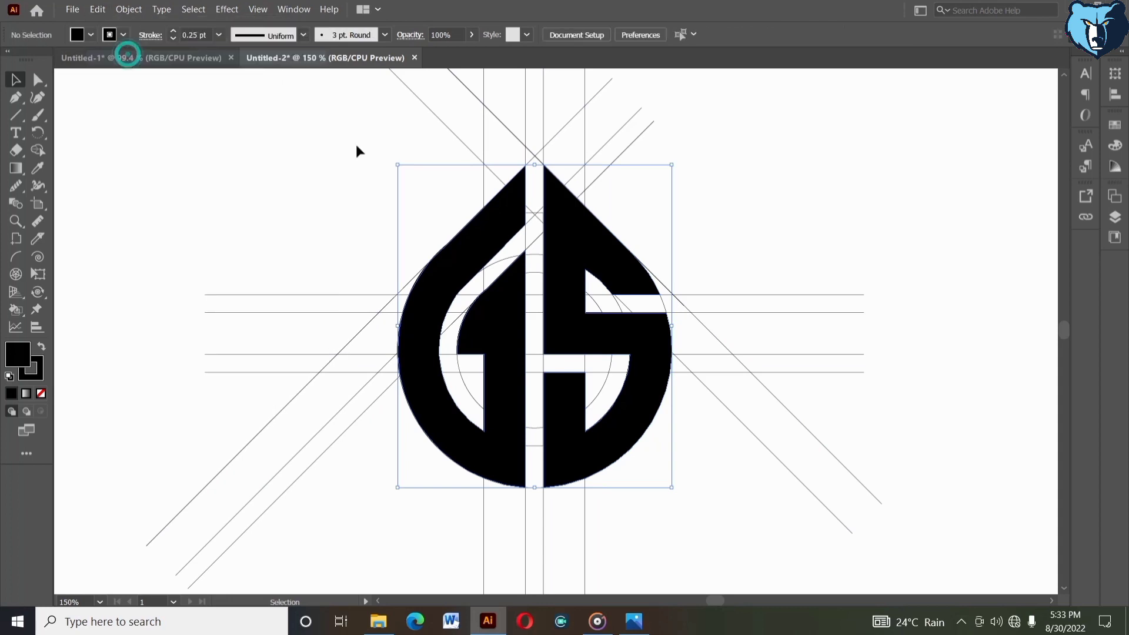
Step: Delete the leftover construction grid and paste the cut logo shapes back onto the empty artboard
key("ctrl+a")
key("Delete")
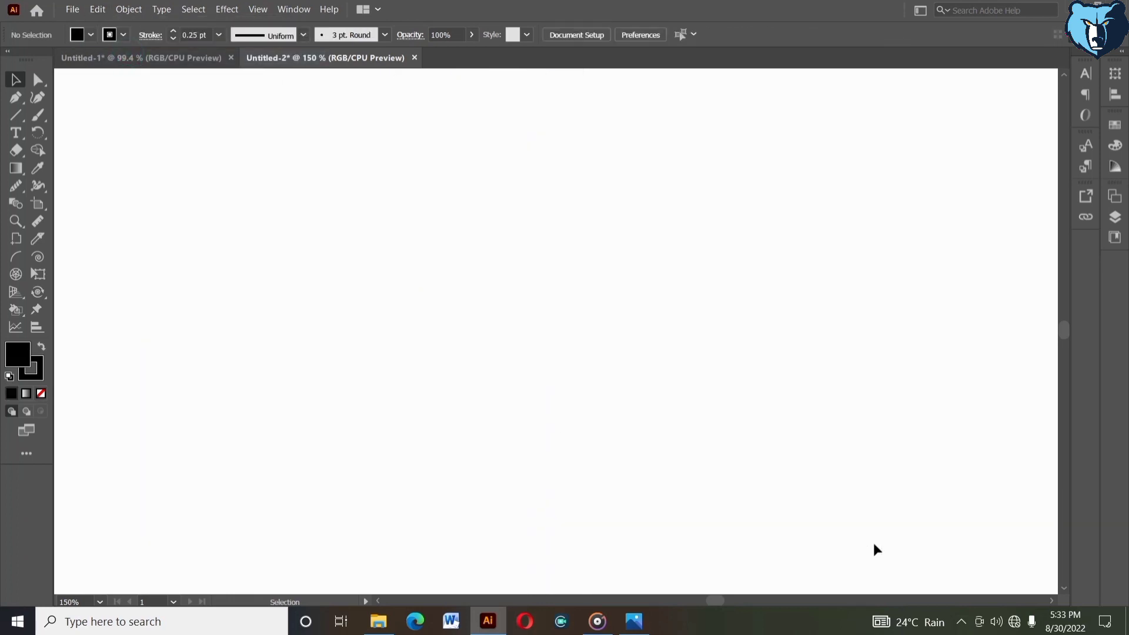
key("ctrl+0")
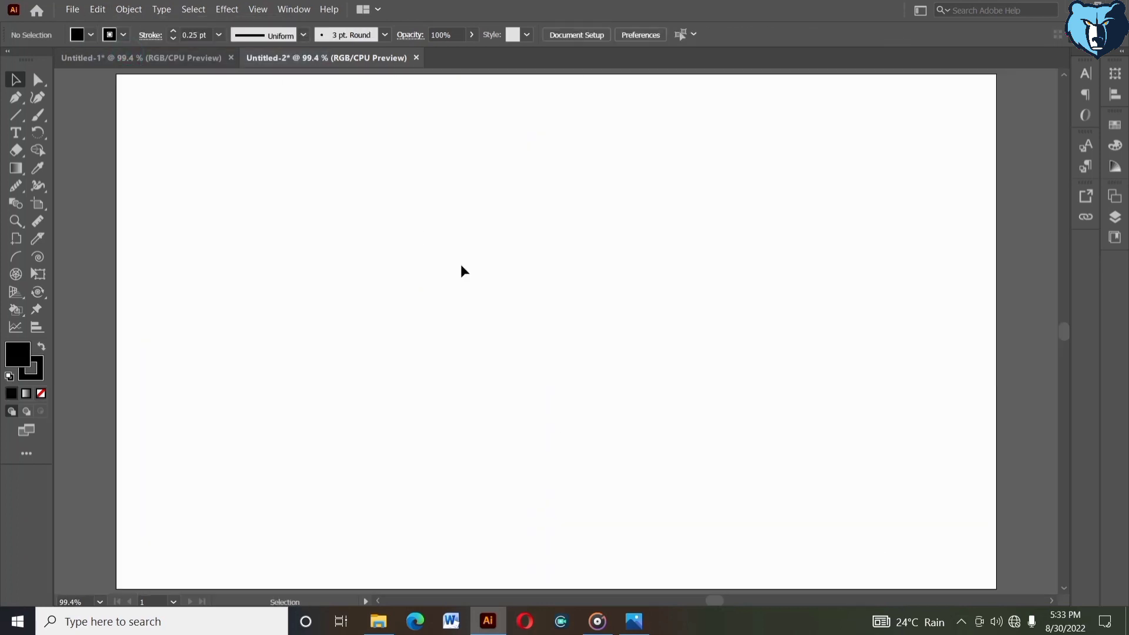
left_click(96, 10)
left_click(135, 130)
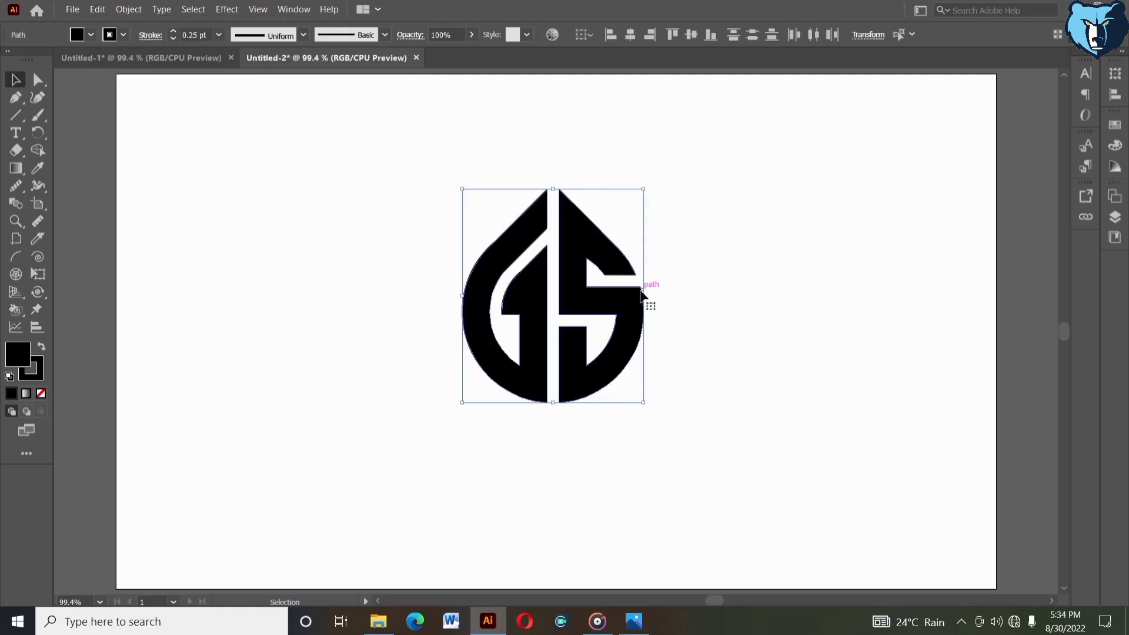
Step: Enlarge the logo shapes proportionally from their centre and set their stroke to None
left_click_drag(643, 295, 666, 298)
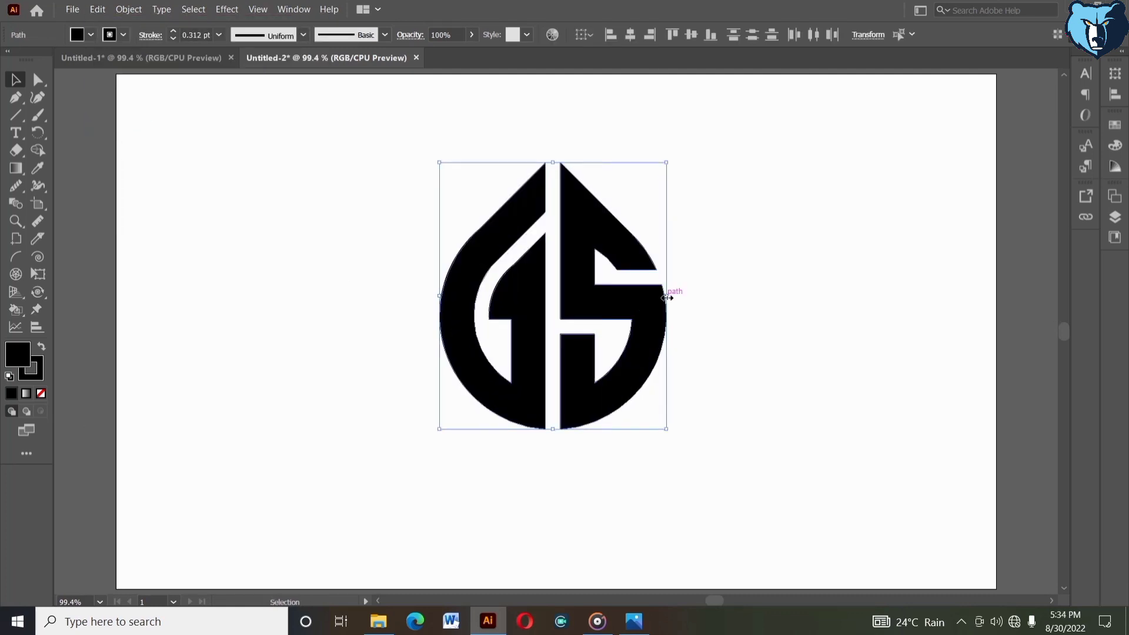
left_click(111, 33)
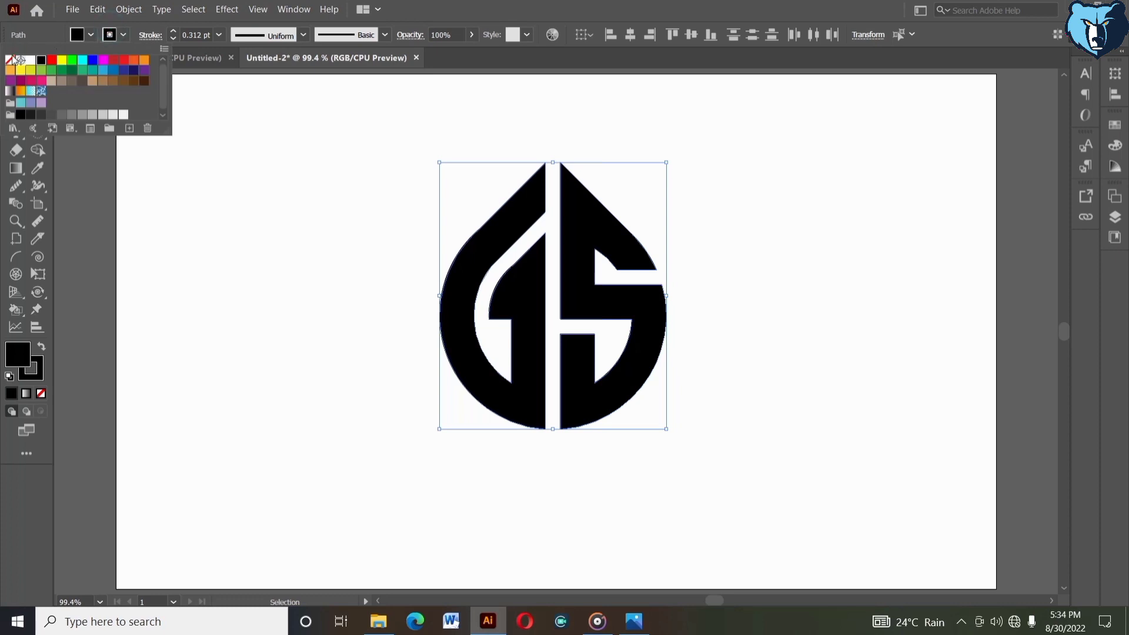
left_click(15, 61)
Step: Group the two logo shapes and centre the group horizontally and vertically on the artboard
left_click(338, 208)
right_click(339, 208)
left_click(362, 286)
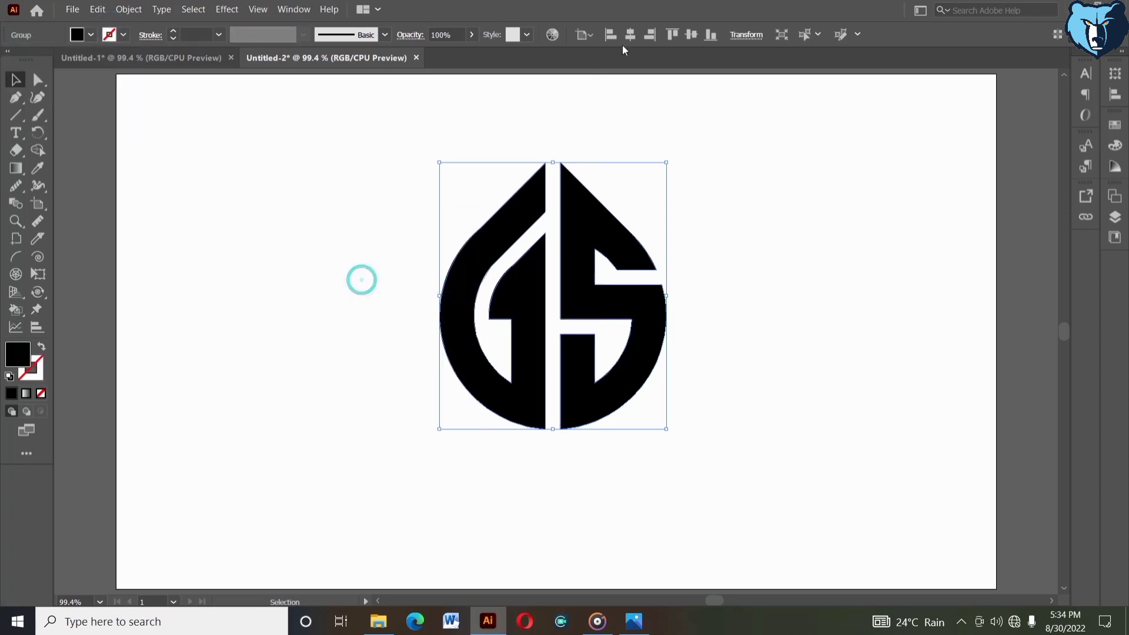
left_click(628, 36)
left_click(689, 35)
left_click(724, 193)
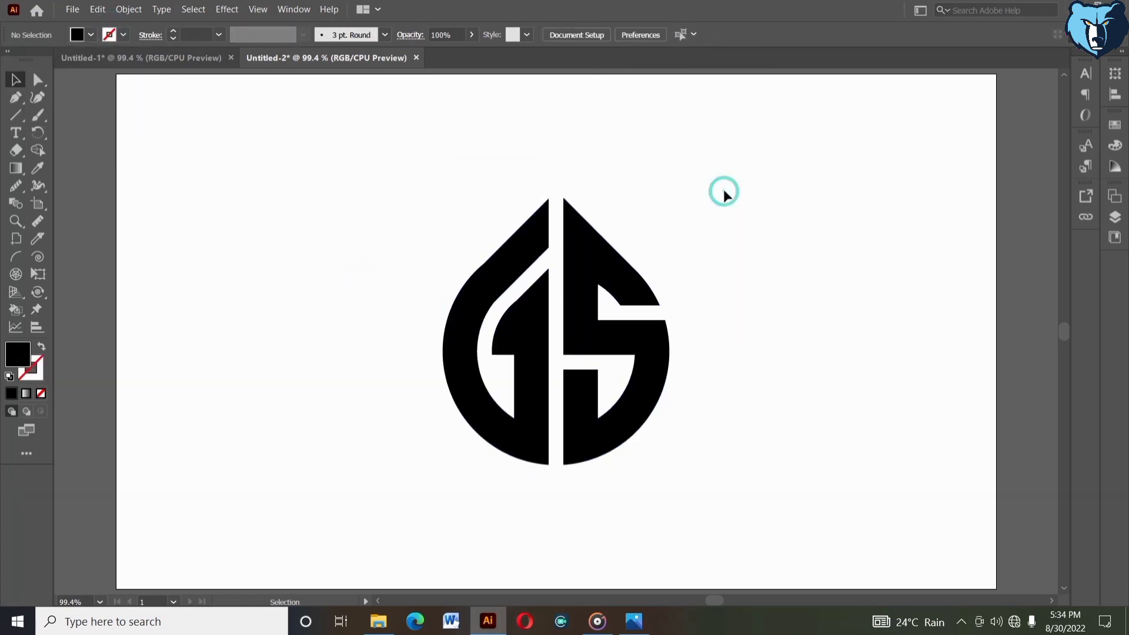
Step: Recolour the logo group with the light grey of the sample square using the Eyedropper, and delete that grey square
left_click_drag(416, 245, 718, 424)
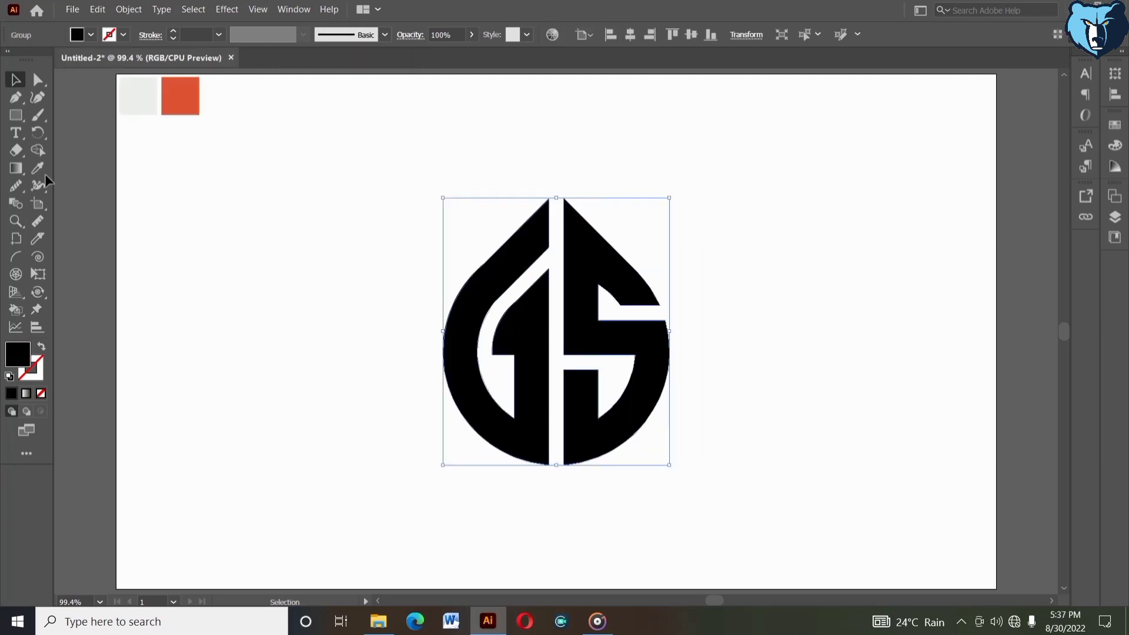
left_click(36, 168)
left_click(126, 98)
left_click(16, 80)
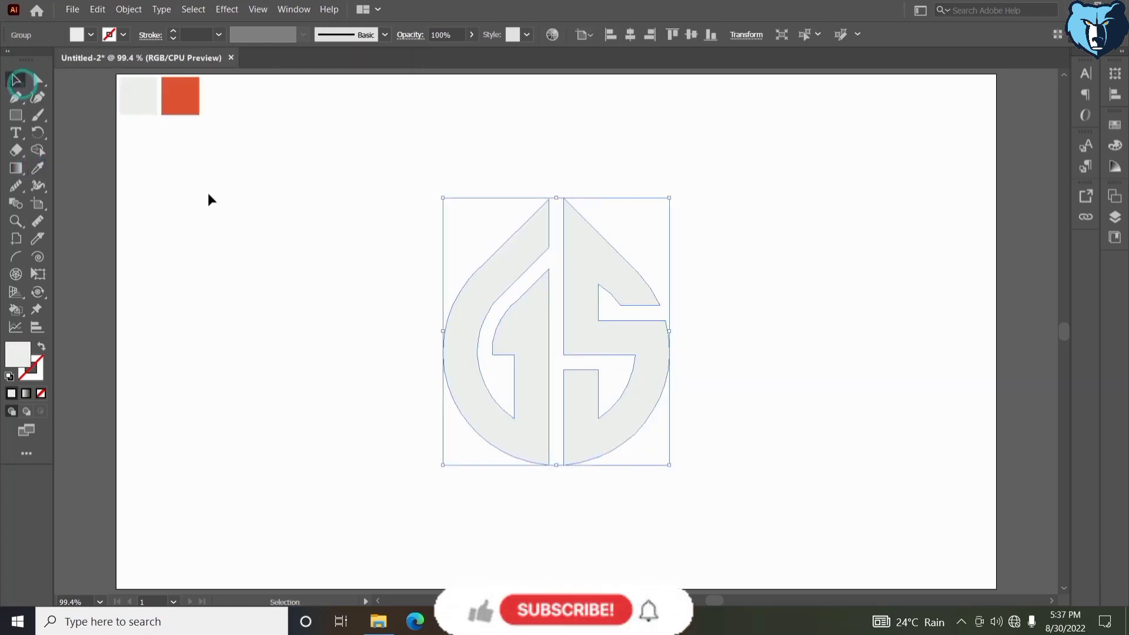
right_click(209, 194)
left_click(194, 200)
left_click(146, 112)
key("Delete")
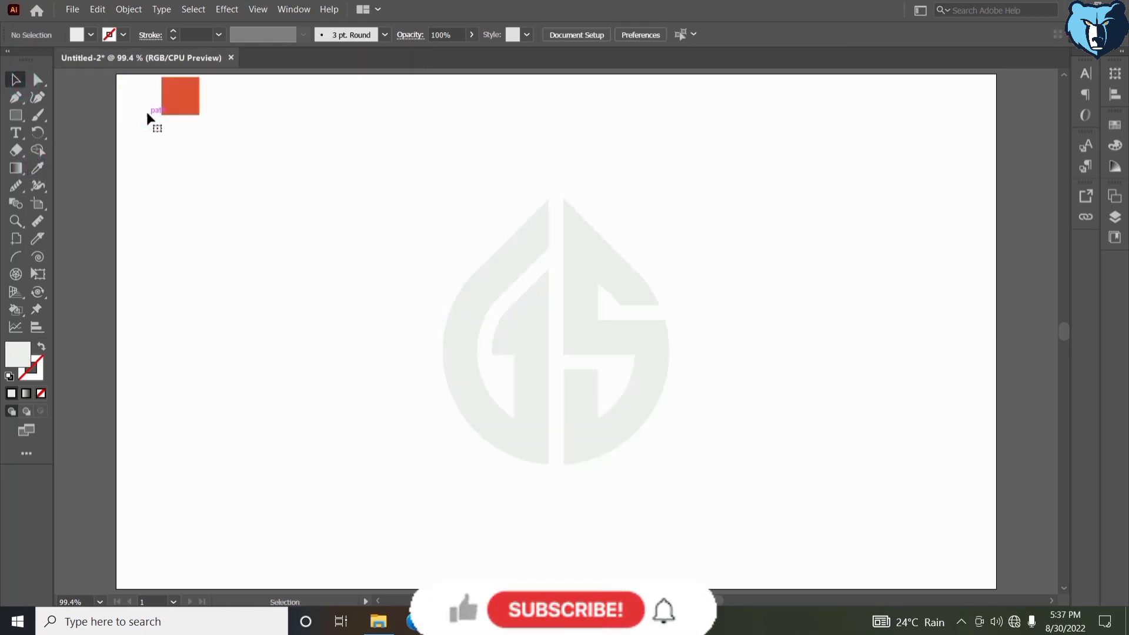
Step: Centre the orange-red sample square horizontally on the artboard
left_click(170, 114)
left_click(630, 35)
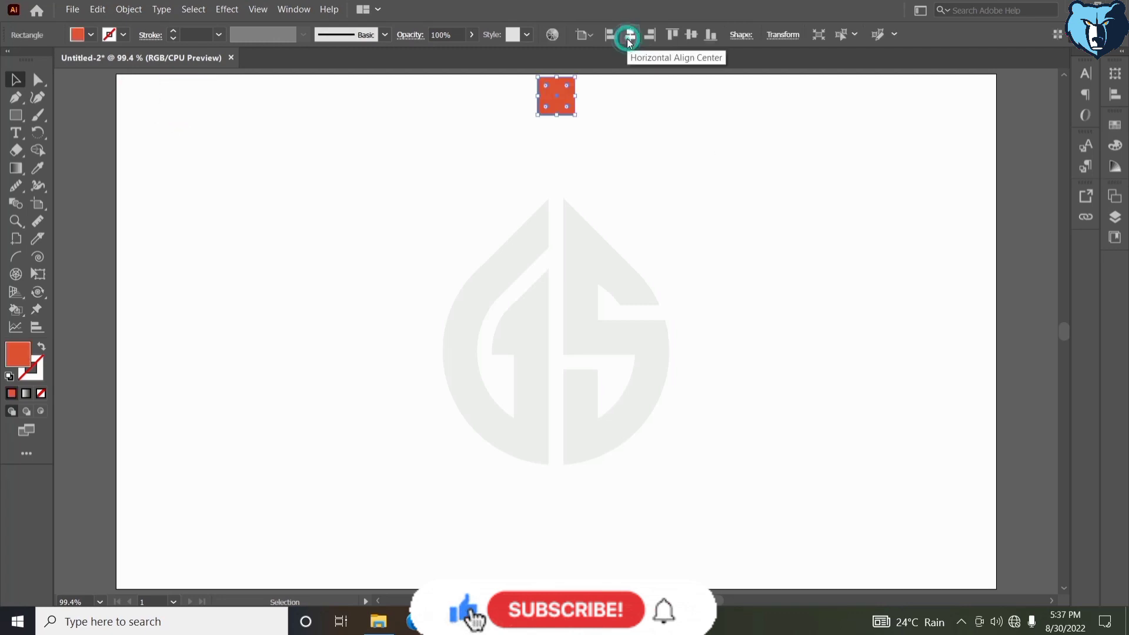